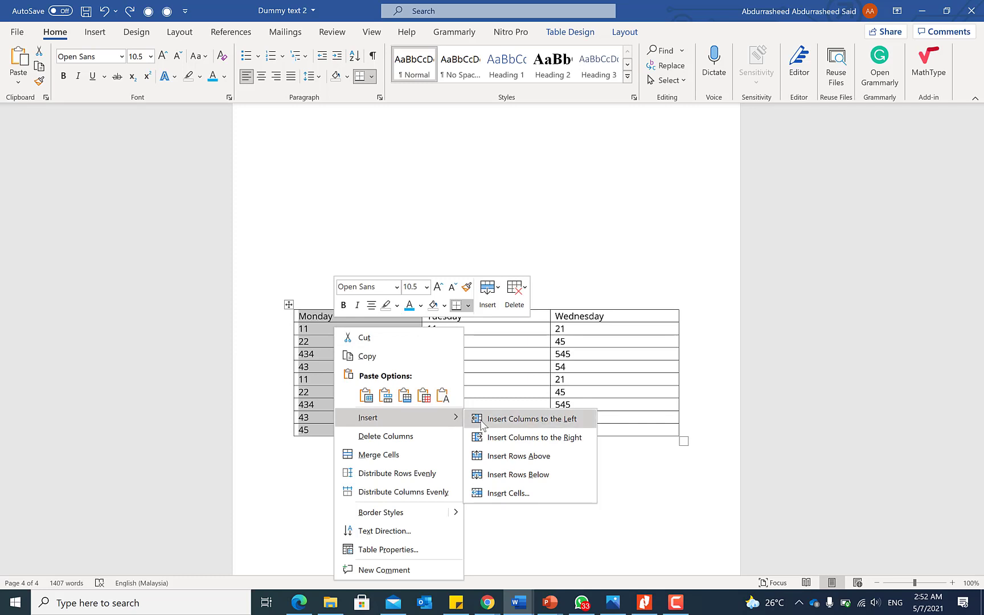
Insert a blank column before the Monday column of the table.
left_click(484, 420)
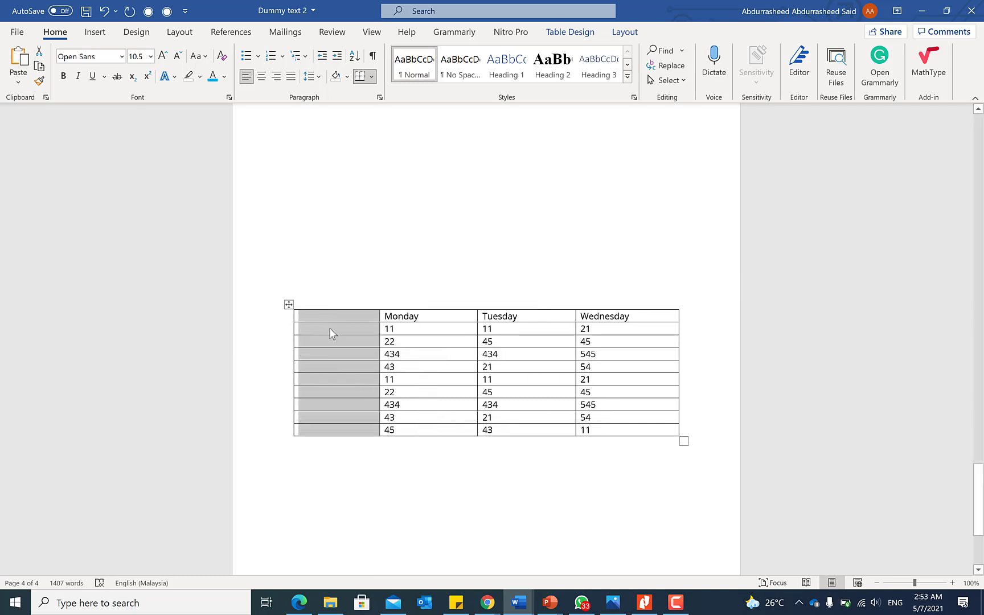
left_click(329, 328)
left_click(329, 318)
left_click(322, 331)
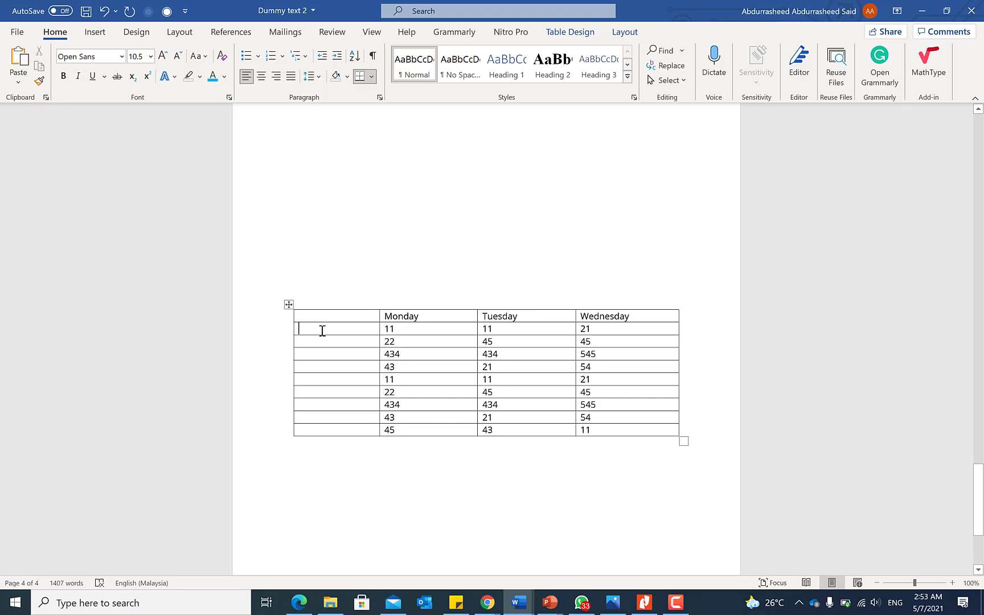
Number the blank first-column cells below the header row with the 1. 2. 3. format.
left_click_drag(327, 326, 340, 429)
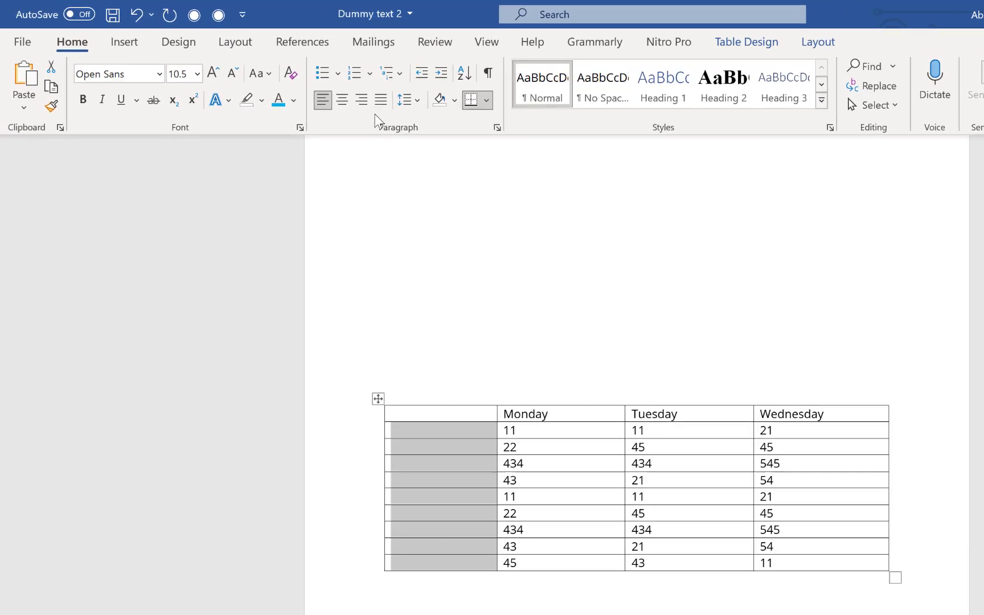
left_click(377, 78)
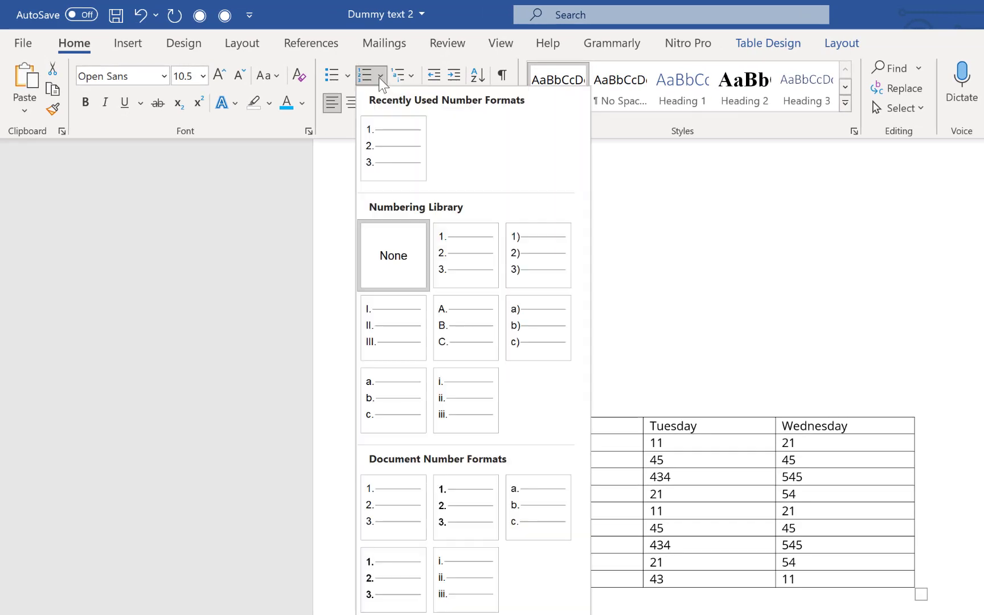
left_click(464, 254)
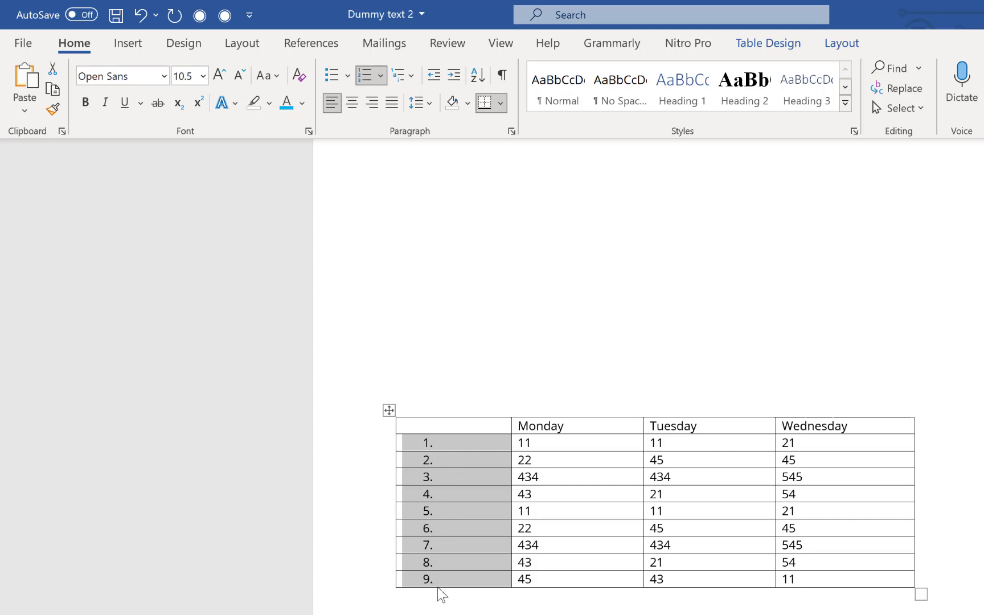
left_click(455, 604)
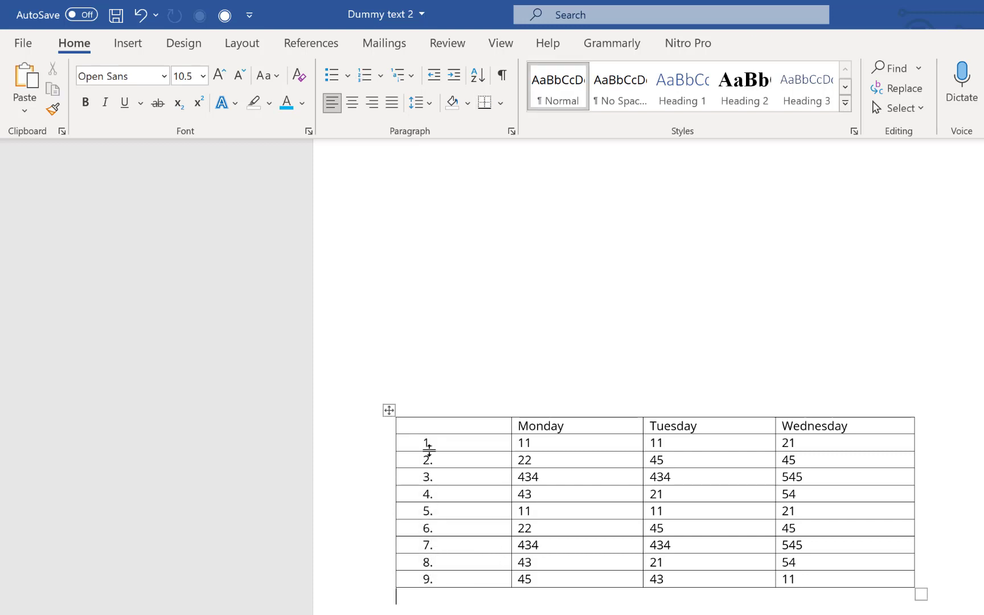
Delete the entire table rows numbered 4 to 7.
left_click_drag(422, 492, 874, 543)
right_click(425, 506)
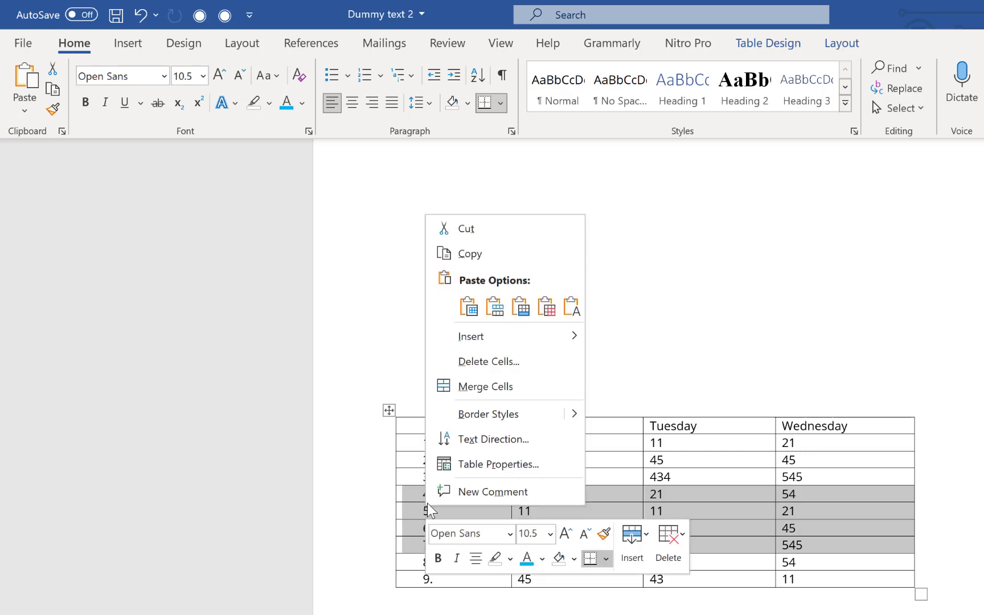
left_click(479, 363)
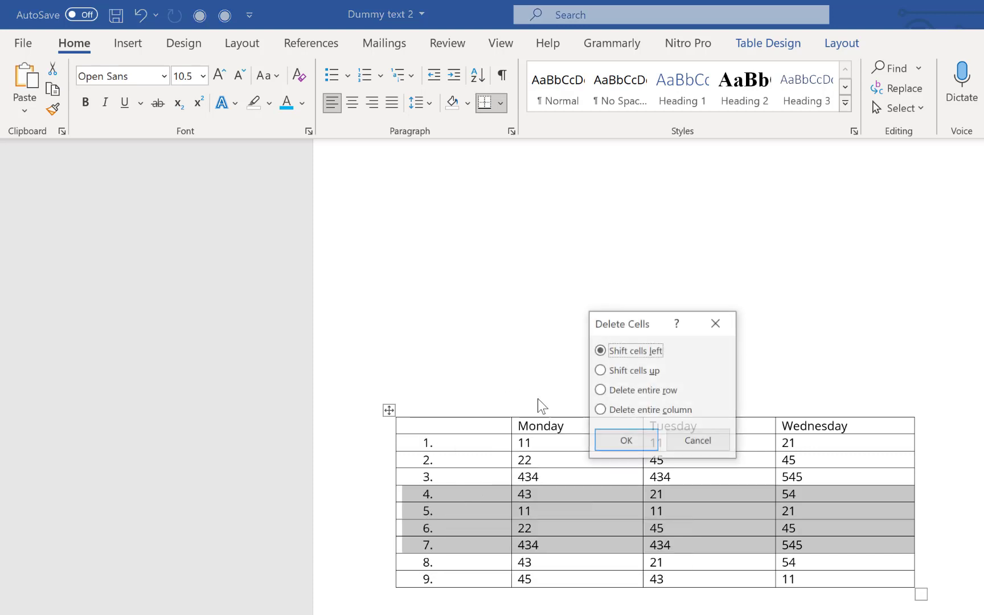
left_click(616, 391)
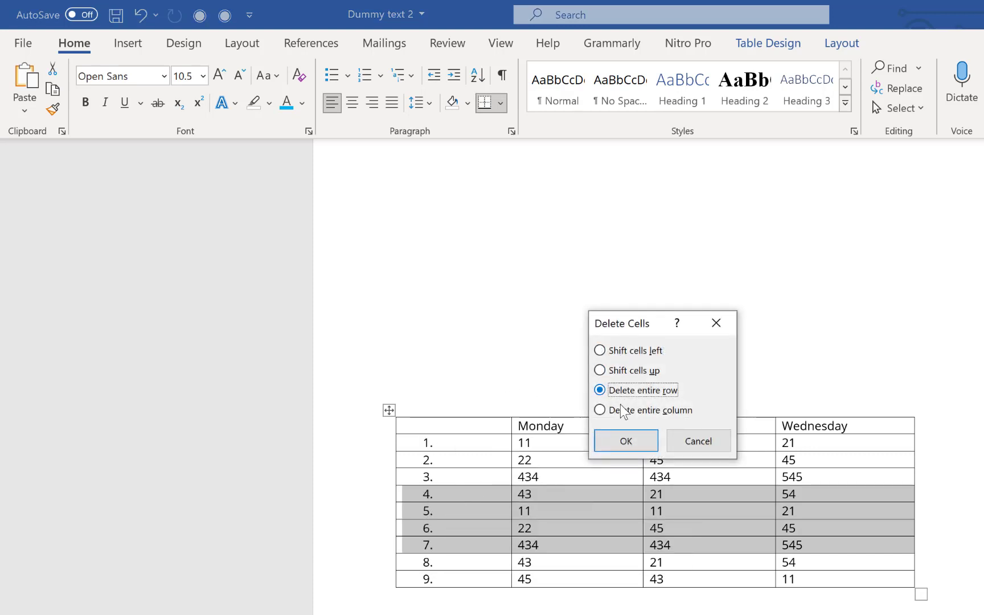
left_click(628, 441)
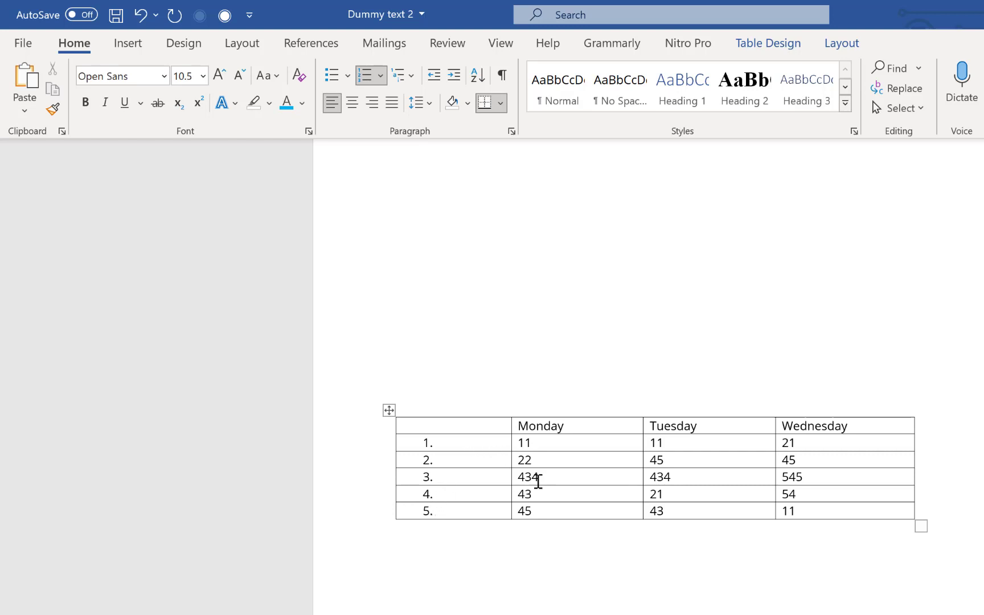
Append several blank numbered rows after the last row of the weekday table.
left_click(842, 513)
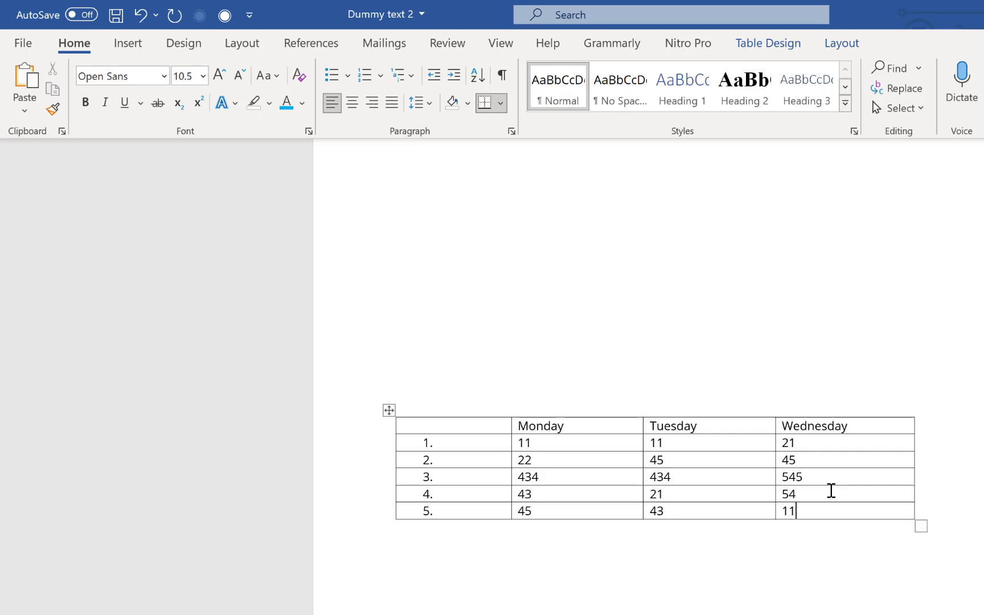
key("Tab")
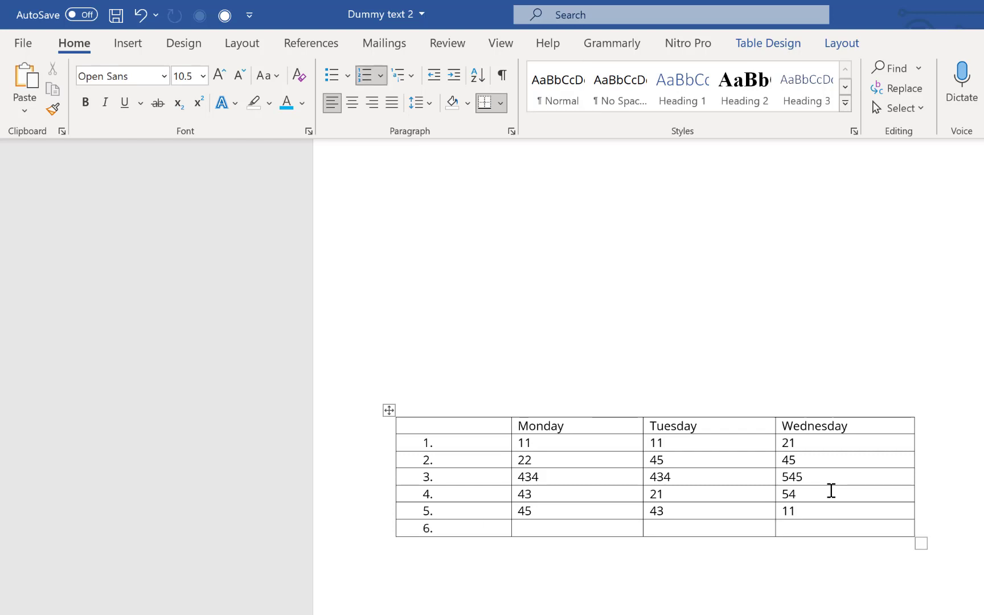
key("Tab")
key("Tab")
key("Tab")
key("Tab")
key("Tab")
key("Tab")
key("Tab")
key("Tab")
key("Tab")
key("Tab")
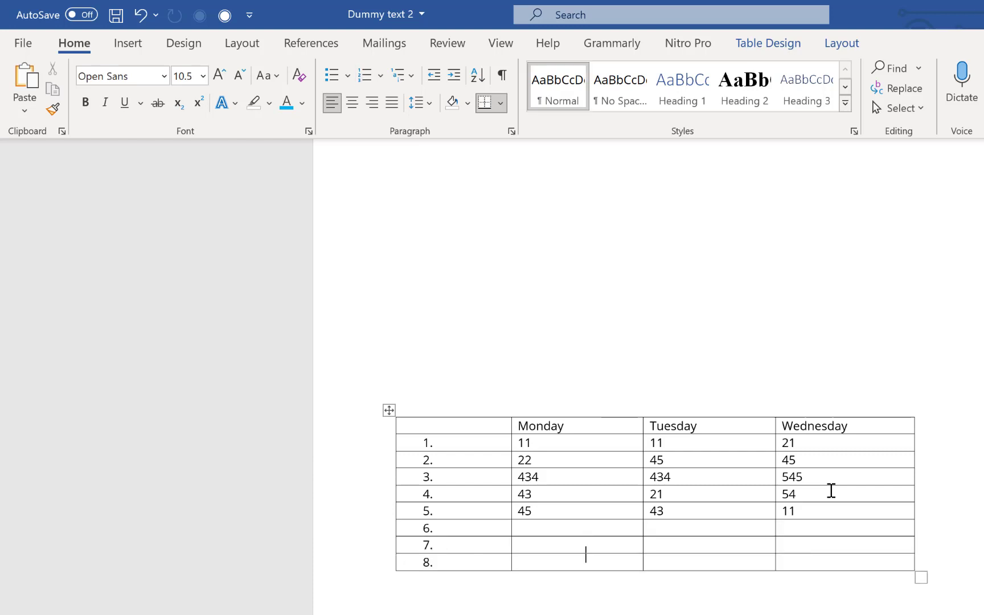
key("Tab")
key("Tab")
key("Tab")
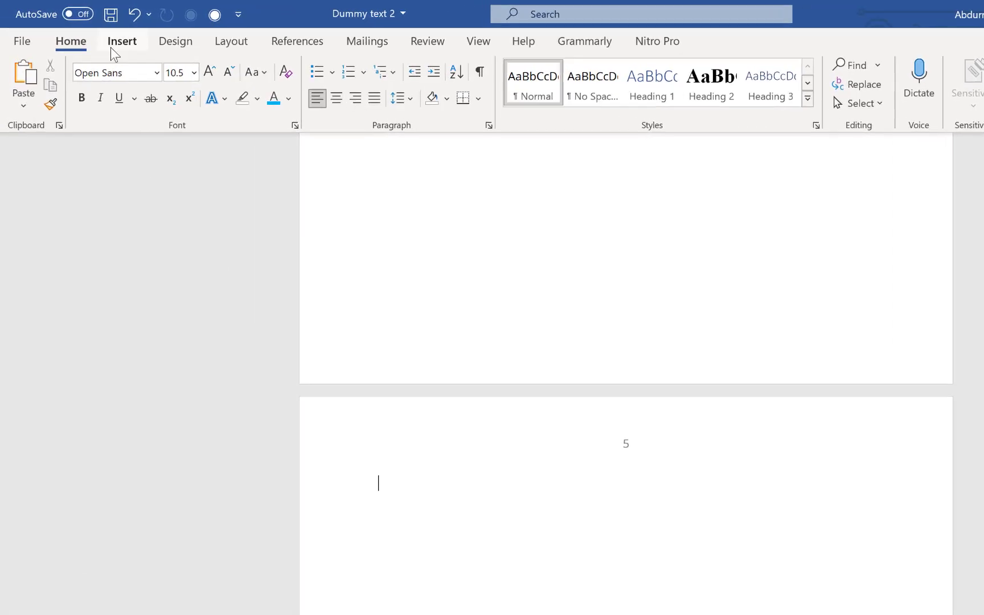
Insert a table with four columns and three rows on page 5.
left_click(112, 48)
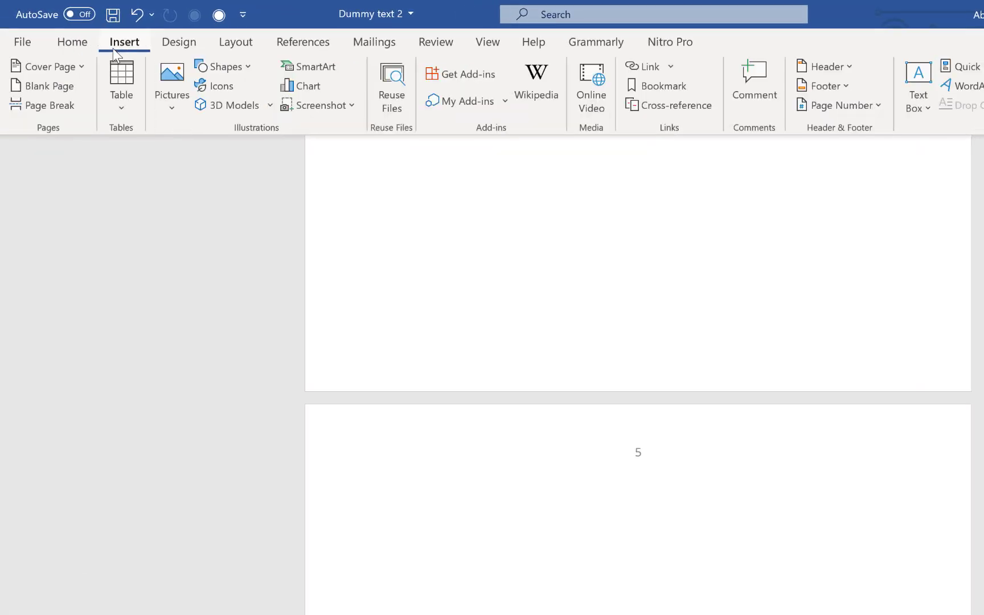
left_click(125, 104)
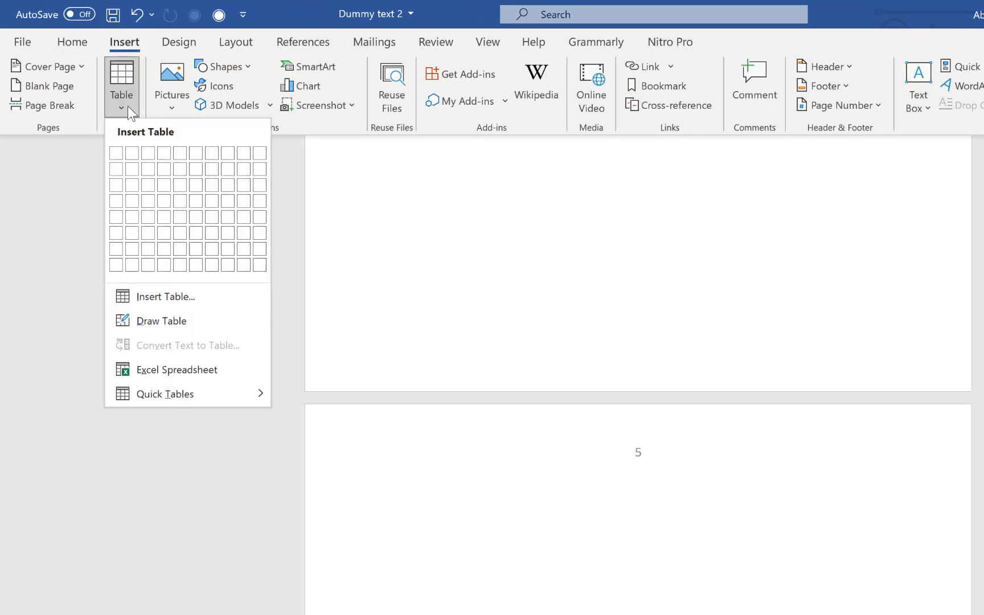
left_click(166, 191)
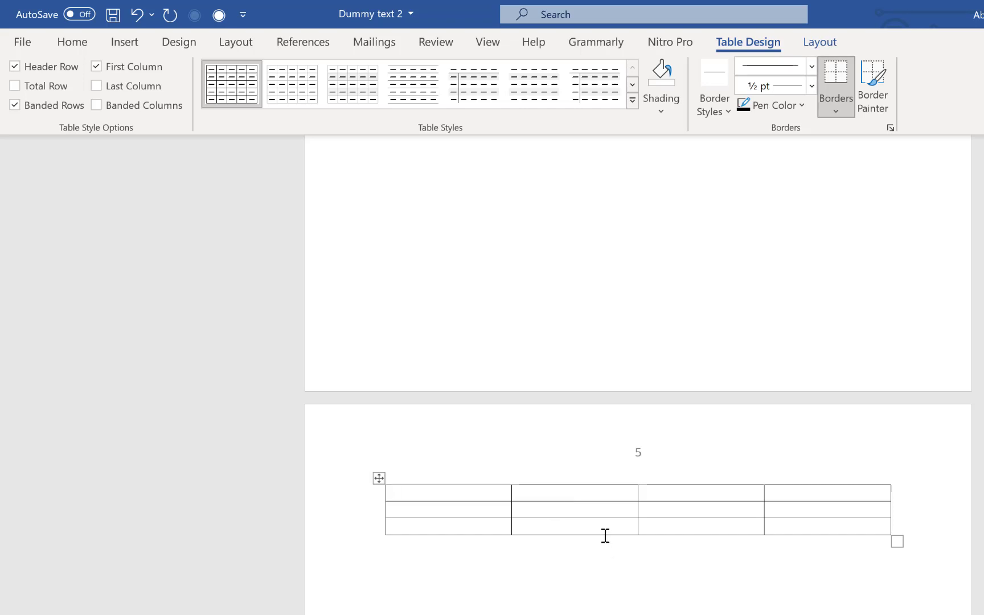
Try adding a row below the last row of the four-column table.
left_click(934, 531)
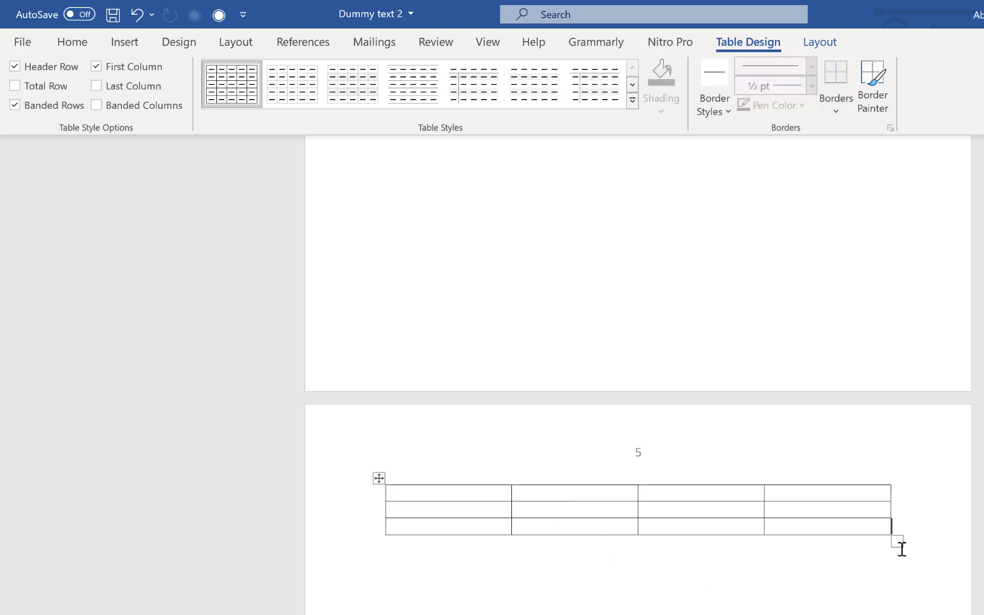
key("Return")
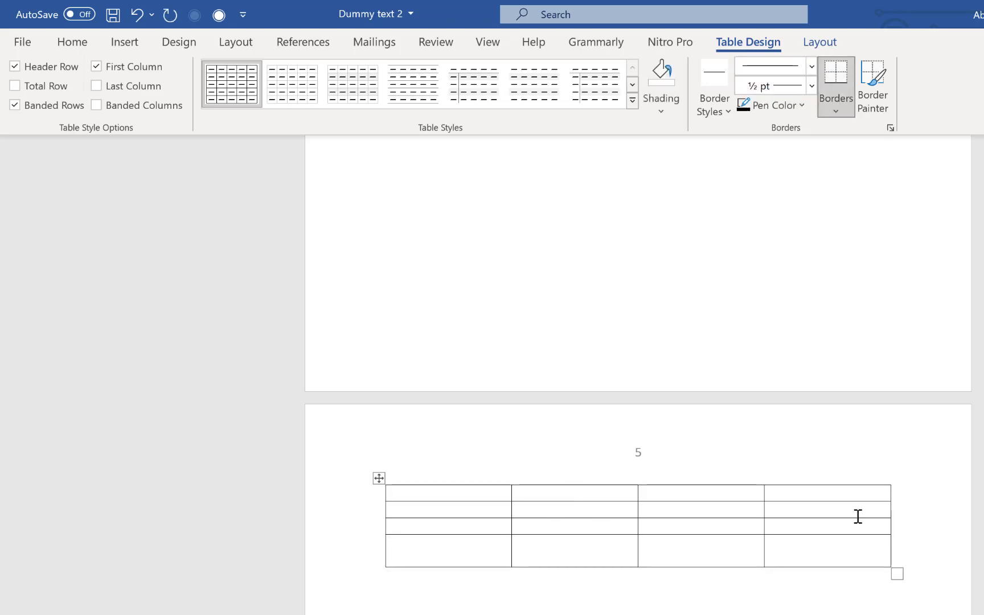
key("ctrl+z")
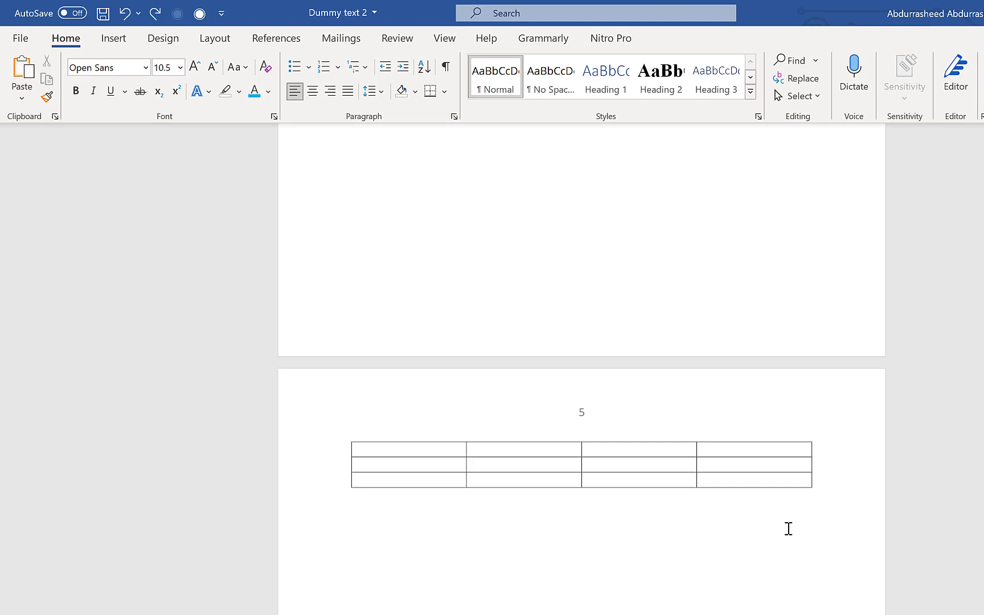
Create a three-column table below the first one from the text line "+--------------+--------------+-------------------+".
type("+--------------+--------------+-------------------")
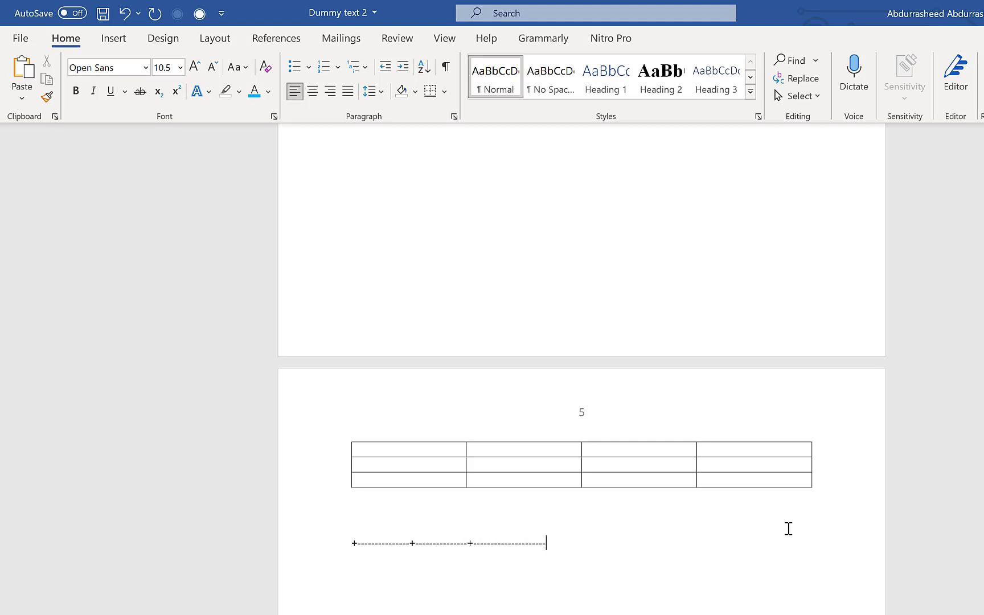
type("+")
key("Return")
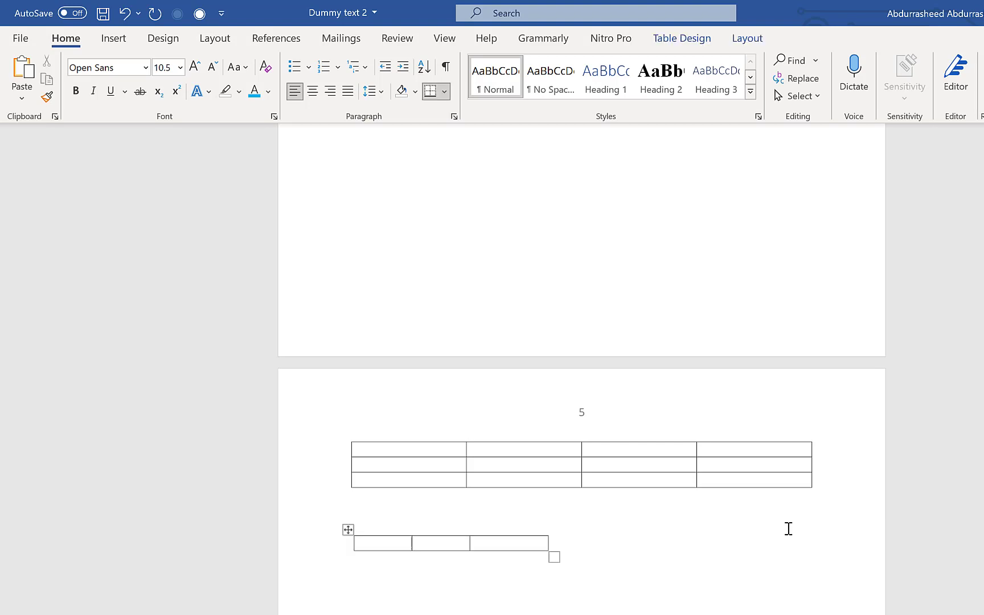
Append blank rows to the text-generated three-column table until it has six rows.
key("Tab")
key("Tab")
key("Tab")
key("Tab")
key("Tab")
key("Tab")
key("Tab")
key("Tab")
key("Tab")
key("Tab")
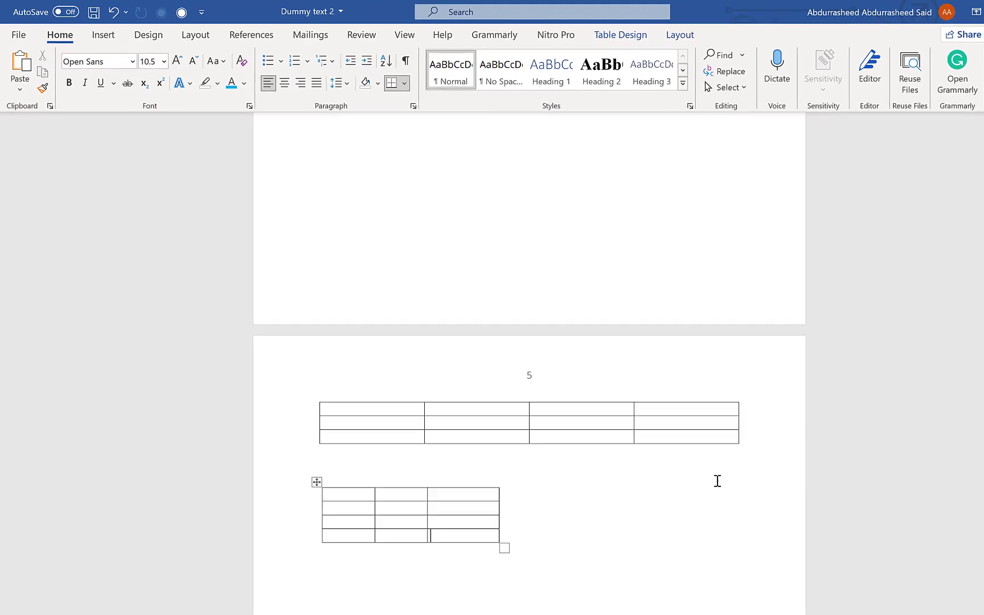
key("Tab")
key("Tab")
key("Tab")
key("Tab")
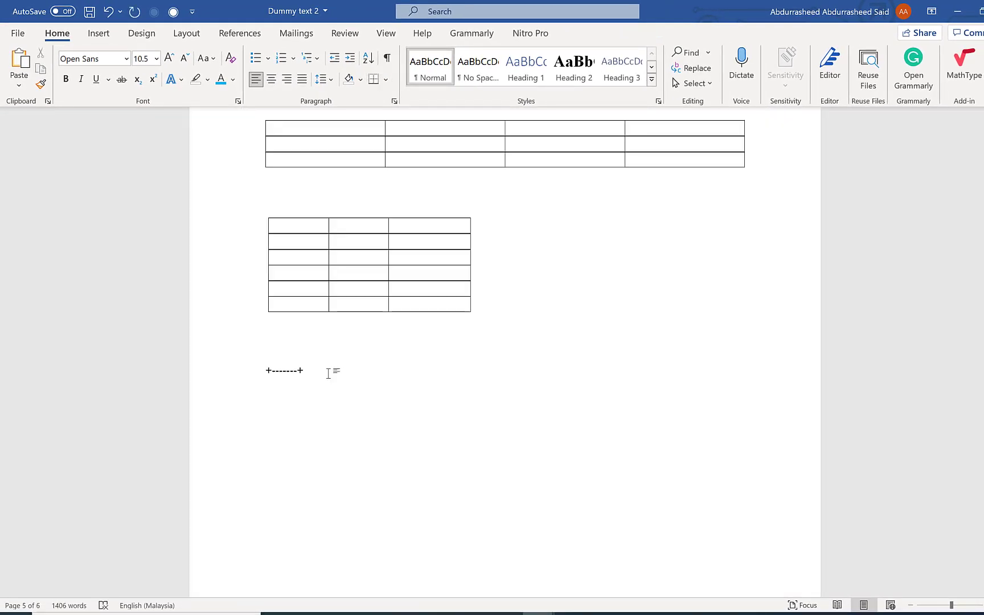
Create another three-column table below the six-row one from a line of plus signs and hyphens.
type("-------+--------")
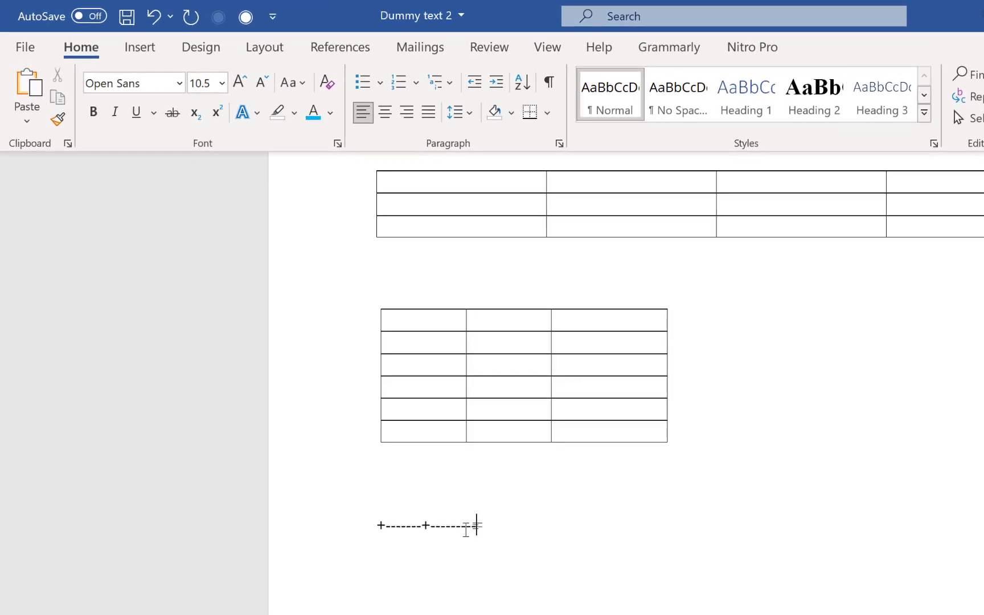
type("+")
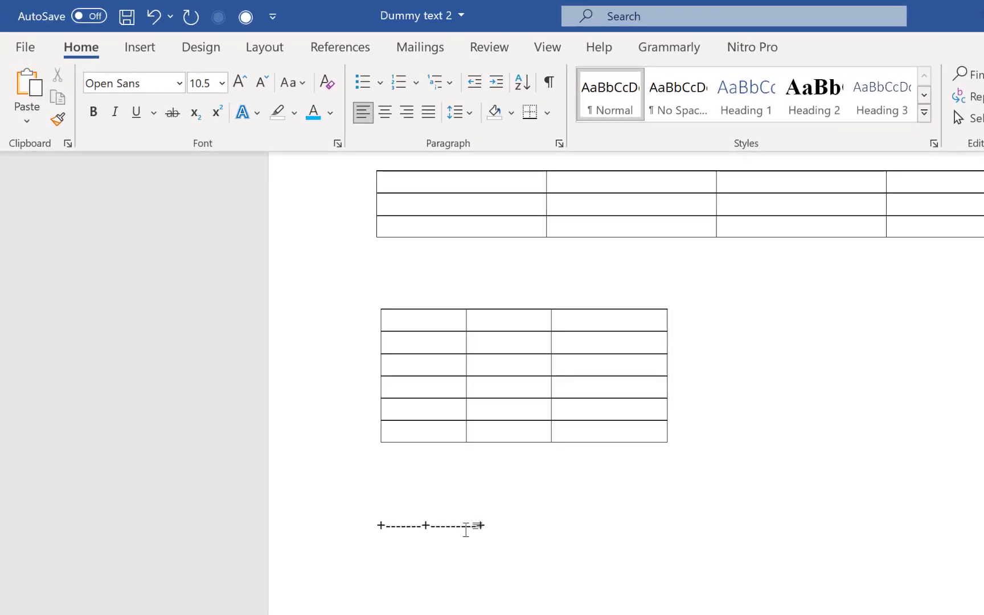
type("---------+")
key("Return")
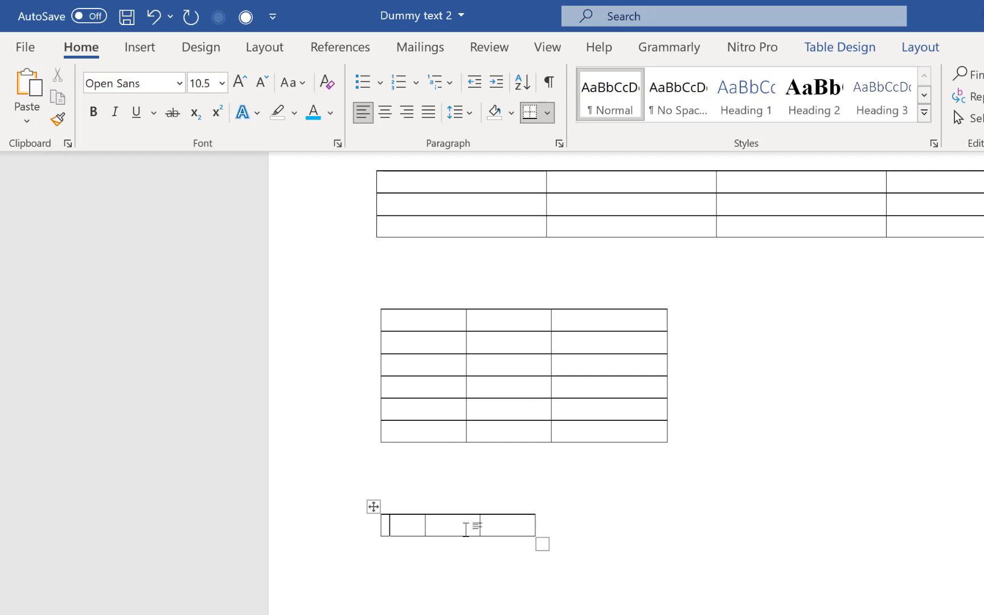
Append several blank rows to the newest three-column table.
key("Tab")
key("Tab")
key("Tab")
key("Tab")
key("Tab")
key("Tab")
key("Tab")
key("Tab")
key("Tab")
key("Tab")
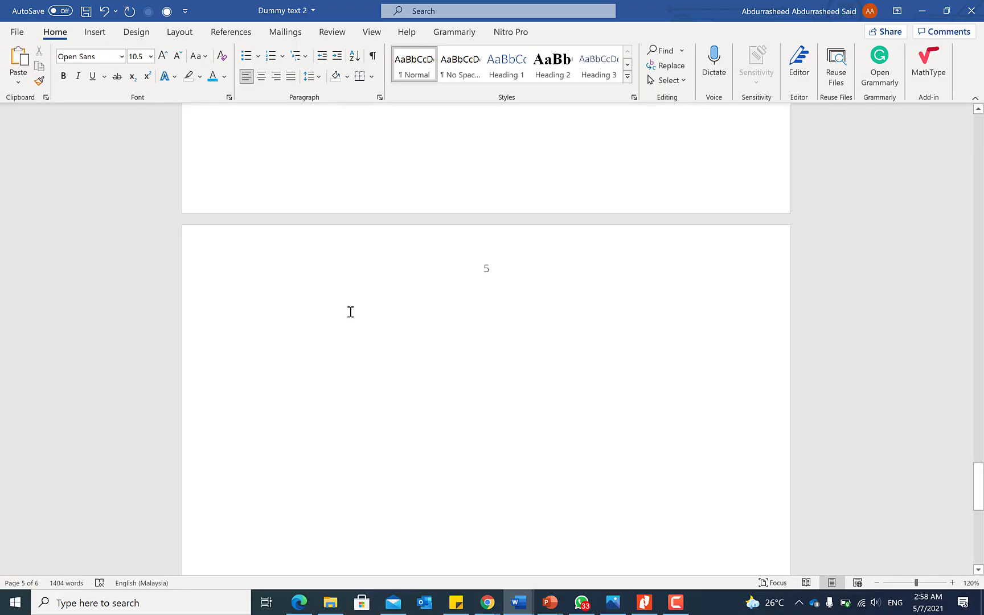
Generate sample paragraphs on the blank page 5 with =rand().
scroll(341, 304, "down", 2)
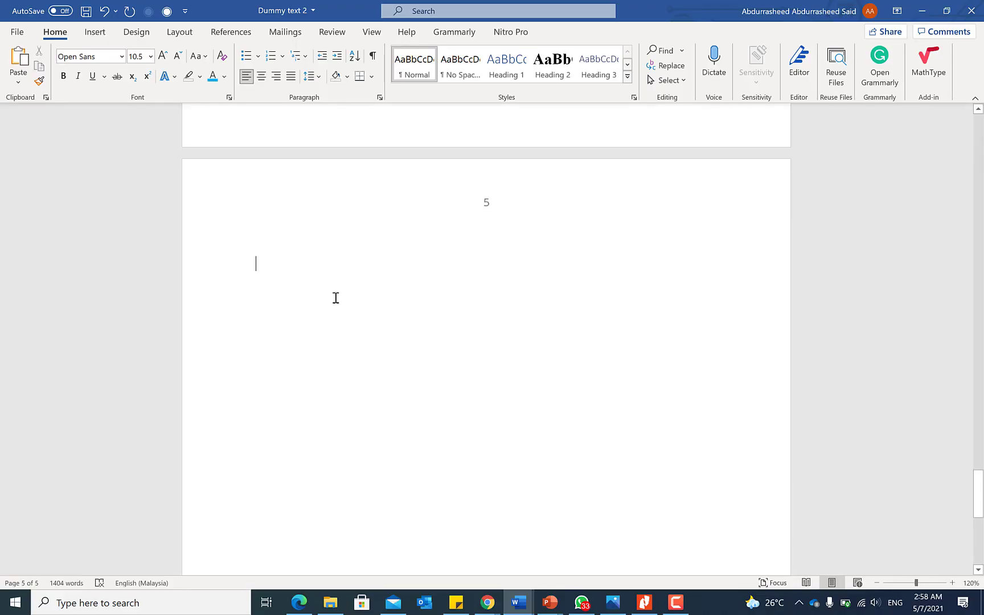
left_click(323, 258)
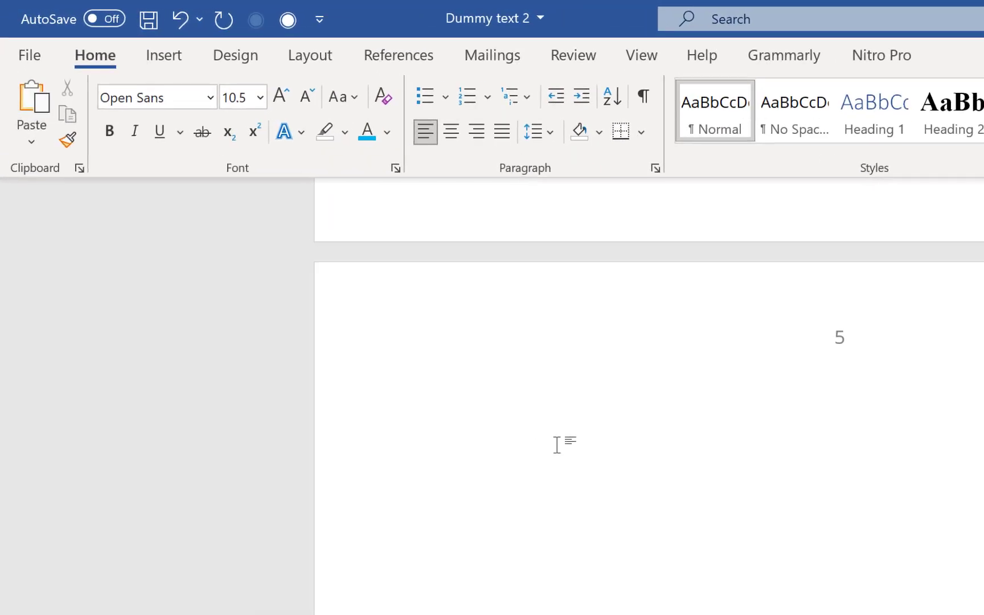
type("=rand()")
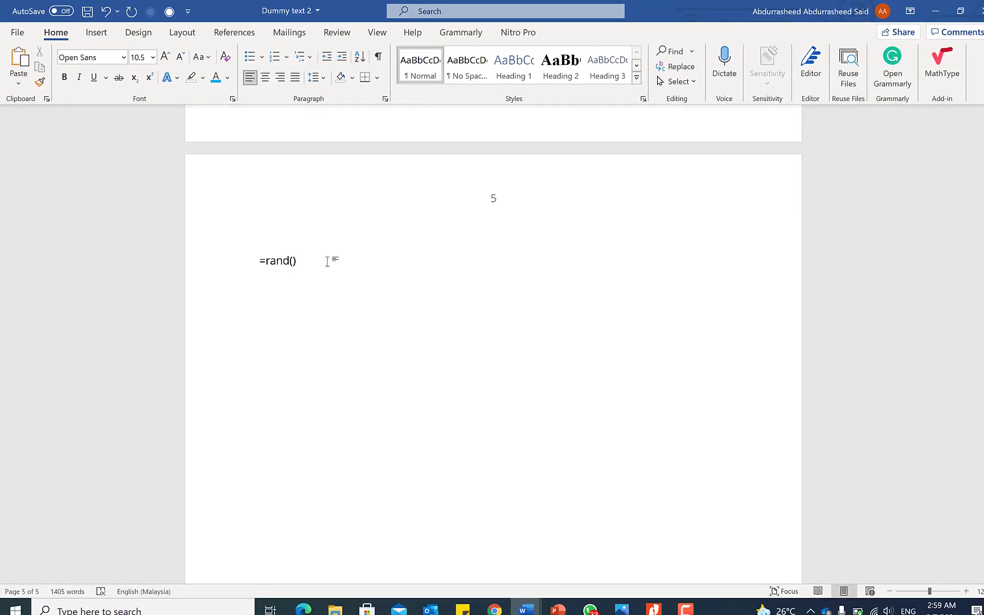
key("Return")
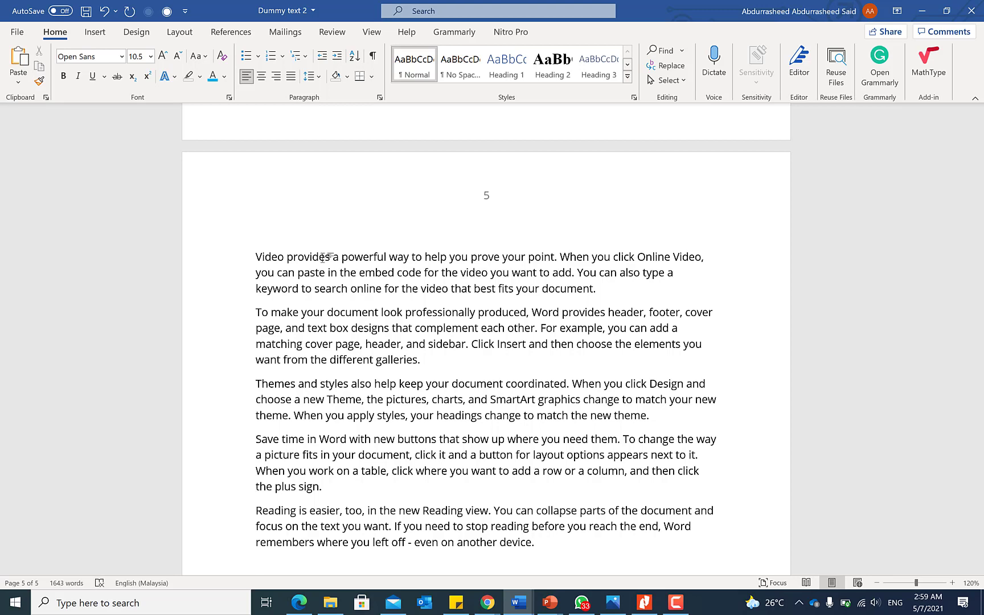
Add a solid horizontal line directly beneath the last sample paragraph.
scroll(202, 418, "down", 3)
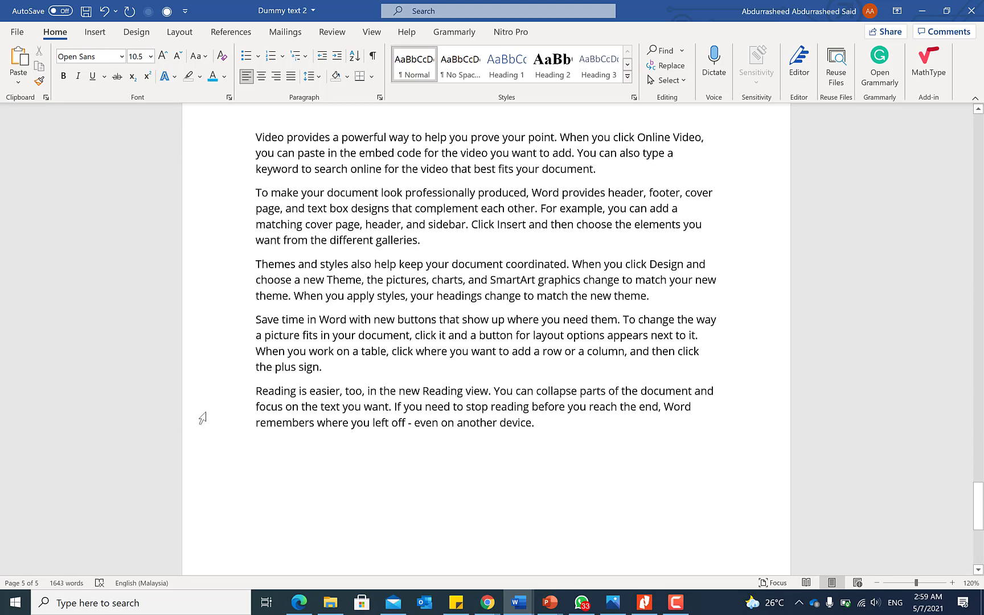
scroll(203, 418, "down", 1)
left_click(369, 431)
left_click_drag(552, 397, 342, 389)
left_click(363, 420)
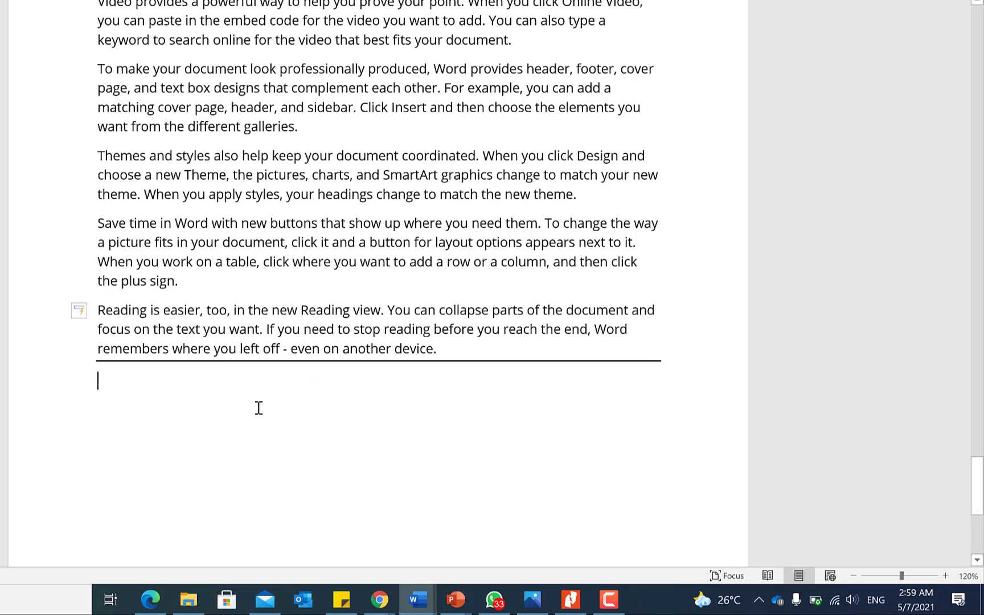
Add two blank lines below the horizontal line and place the cursor there.
key("Return")
key("Return")
scroll(162, 398, "down", 3)
left_click(178, 269)
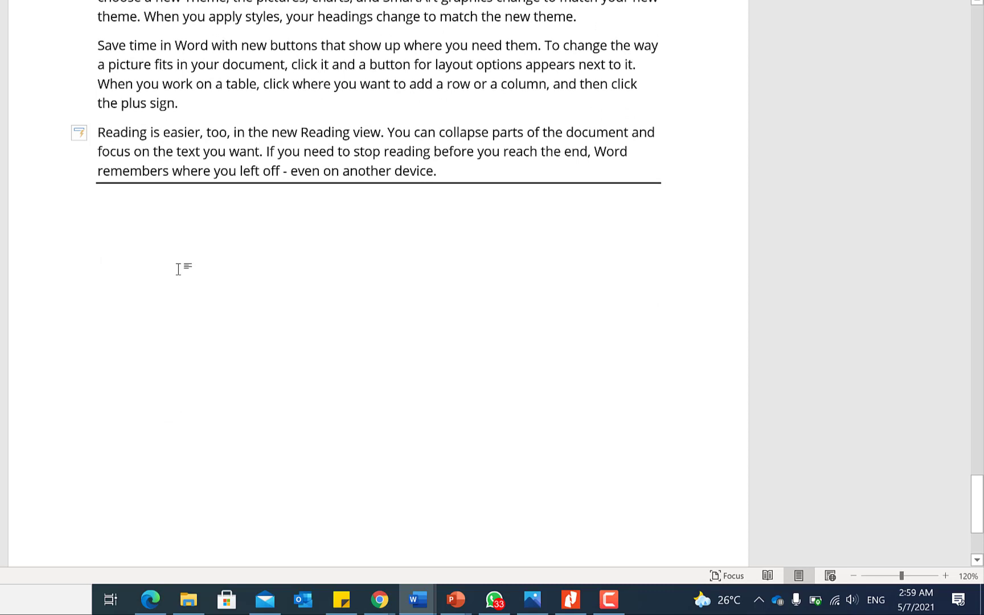
Generate five sample paragraphs of two sentences each below the horizontal line with =rand(5,2).
type("=r")
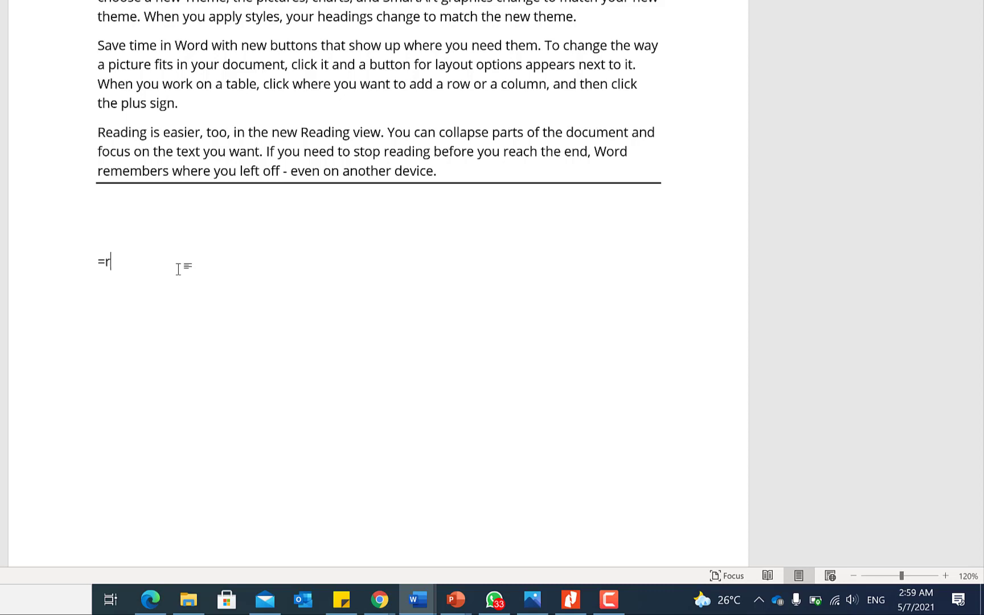
type("and(5,2")
key("Return")
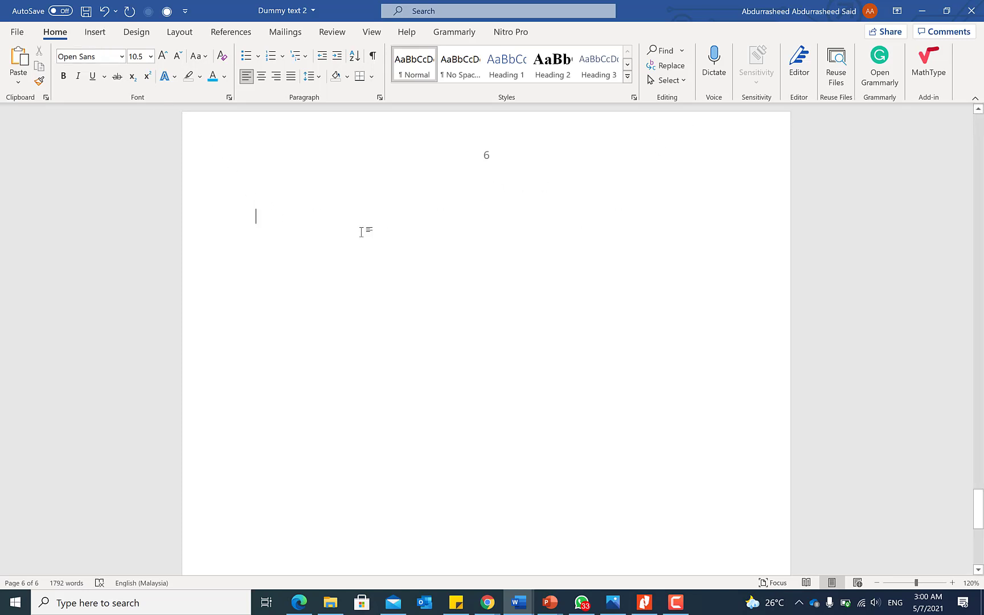
Insert the built-in Binomial Theorem equation at the start of page 6 and select it.
left_click(95, 31)
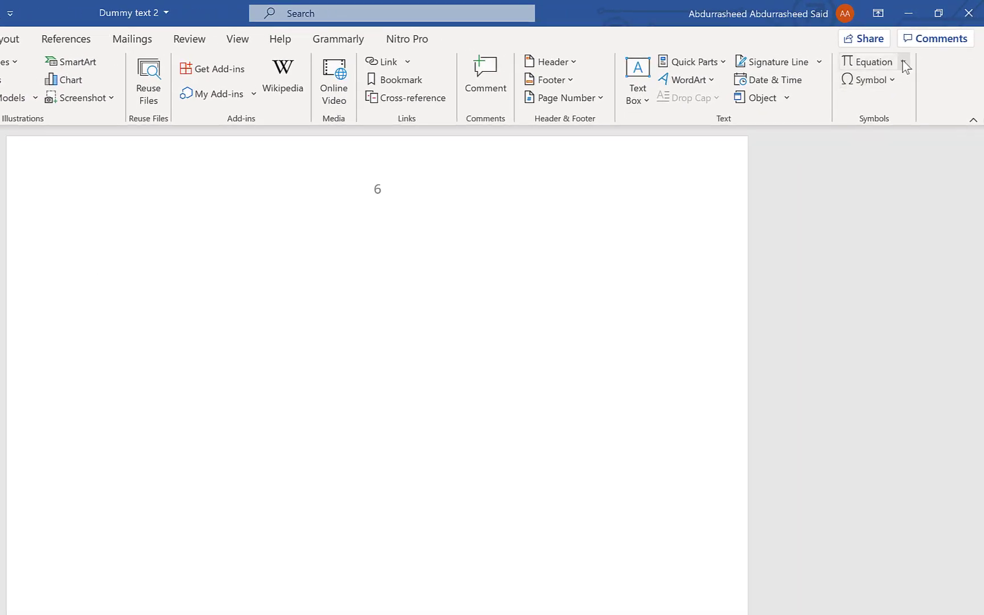
left_click(905, 63)
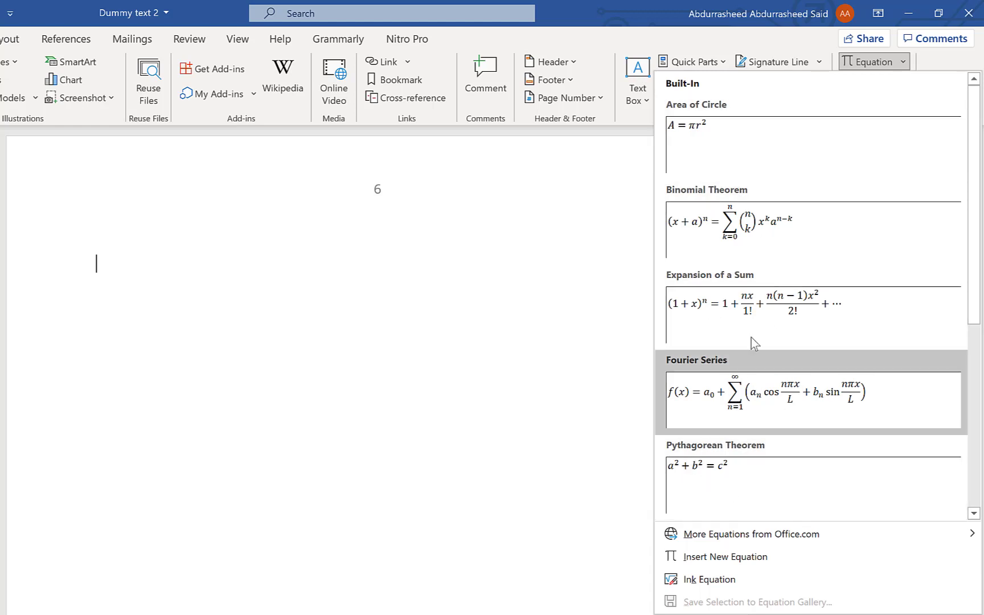
left_click(781, 247)
left_click(399, 279)
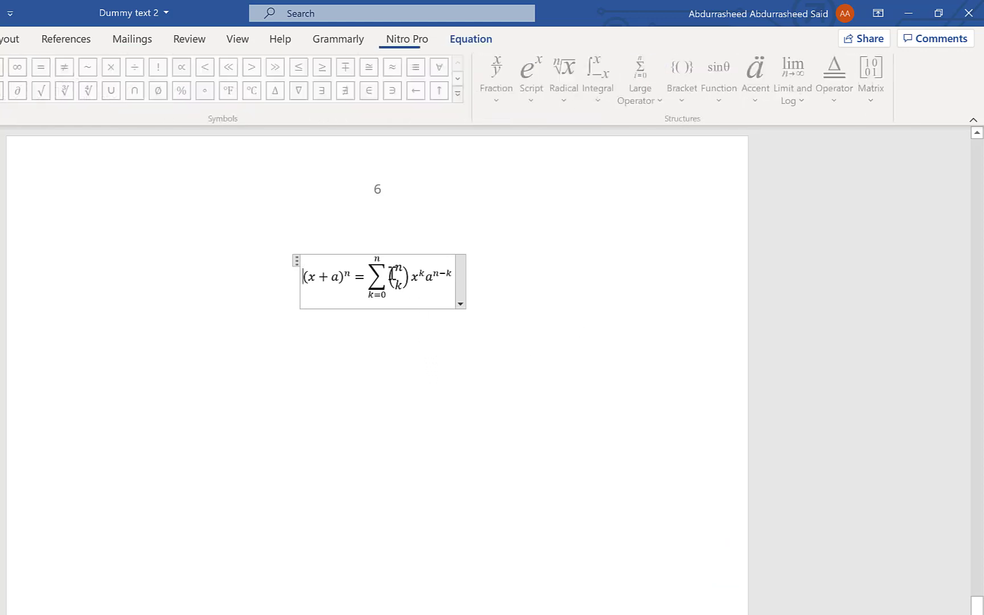
left_click(454, 345)
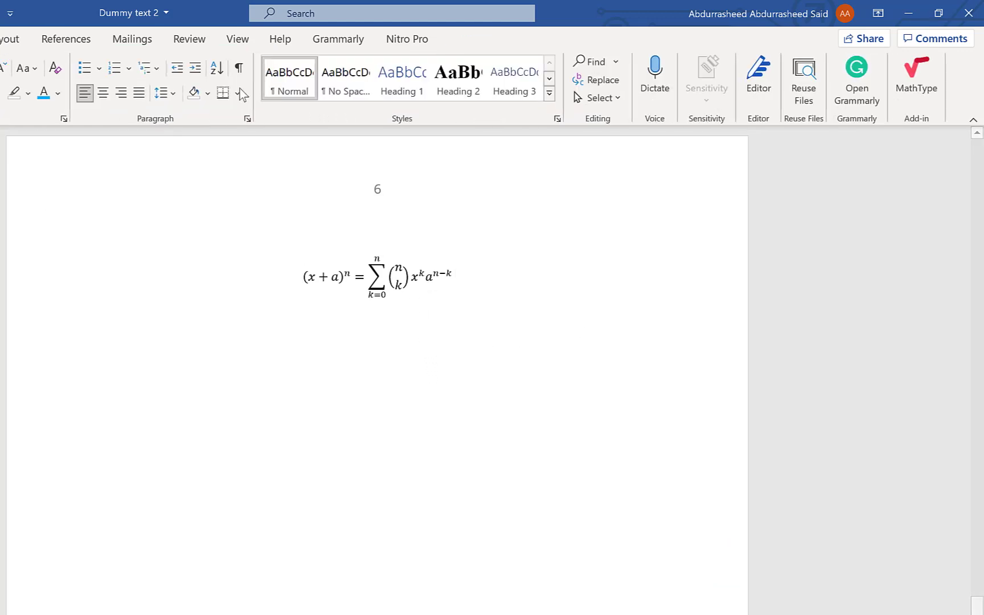
left_click(402, 281)
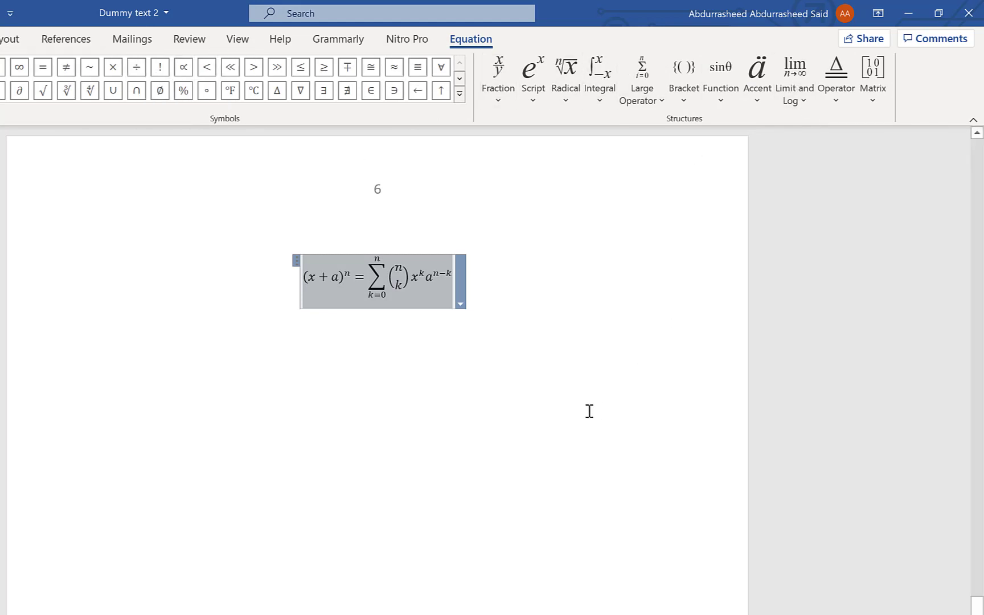
Insert a new equation below the binomial formula containing an integral with stacked limits 0 and π.
left_click(416, 369)
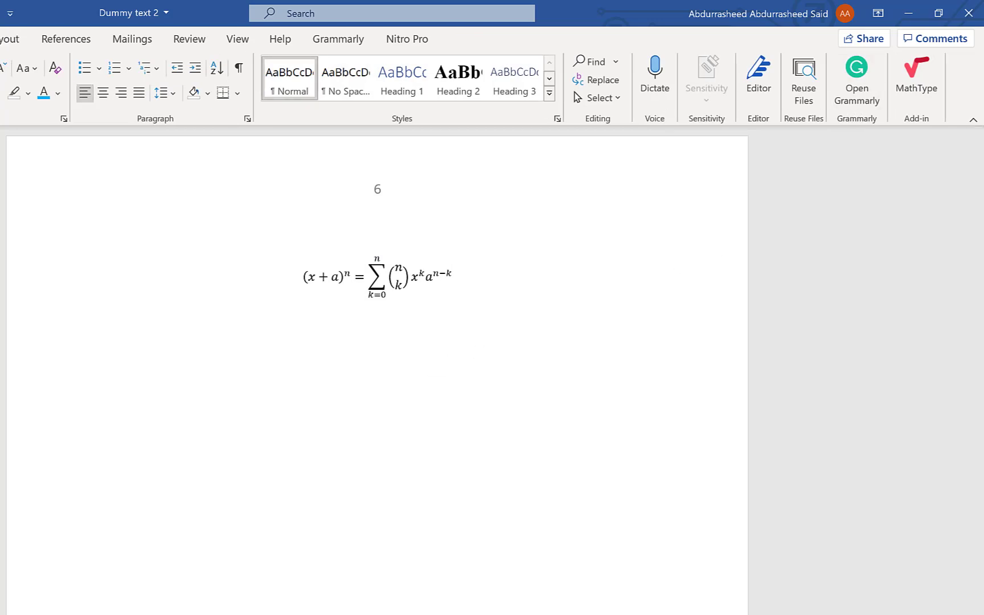
left_click(1, 39)
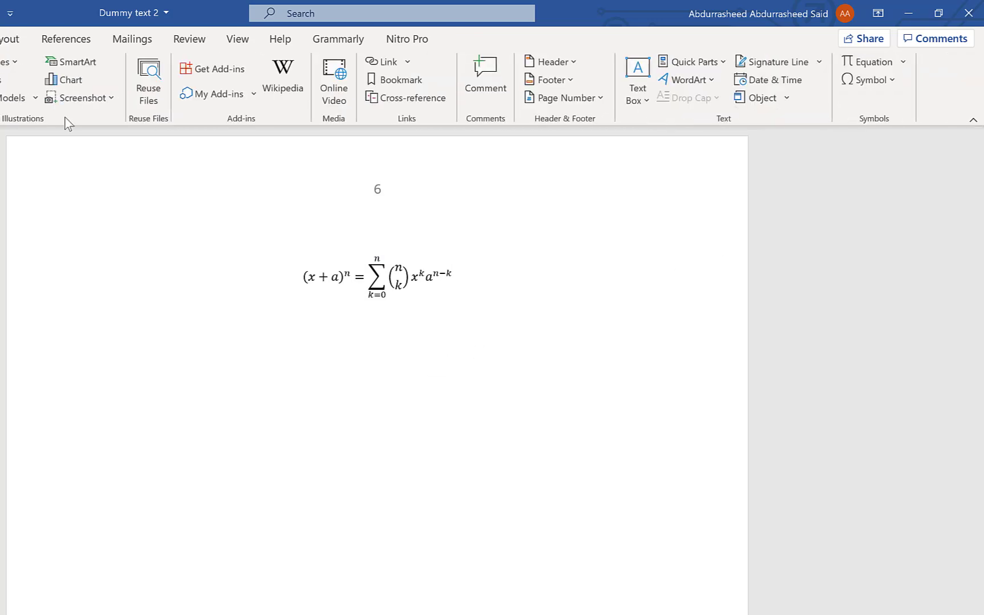
left_click(904, 61)
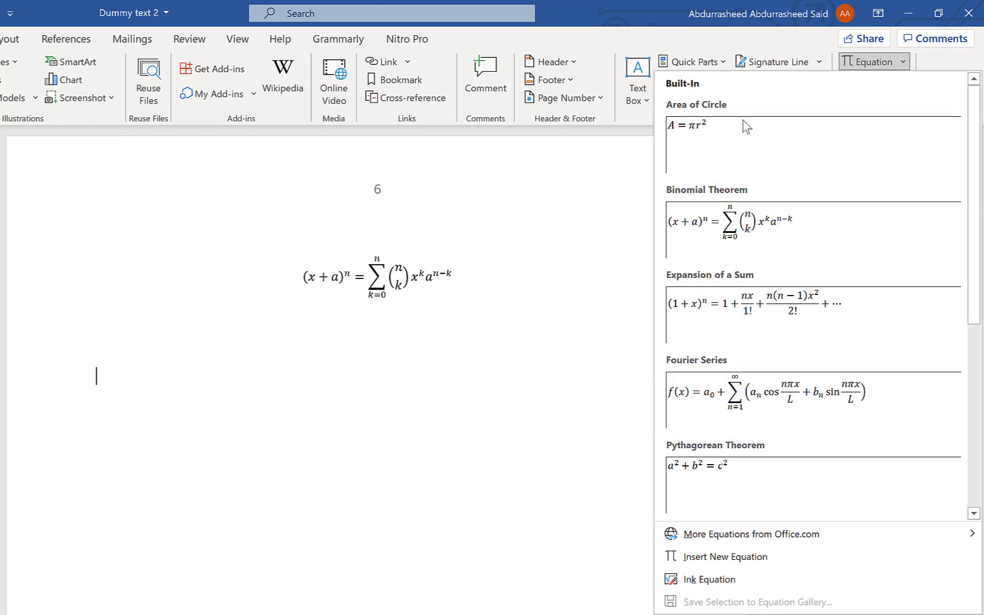
left_click(820, 563)
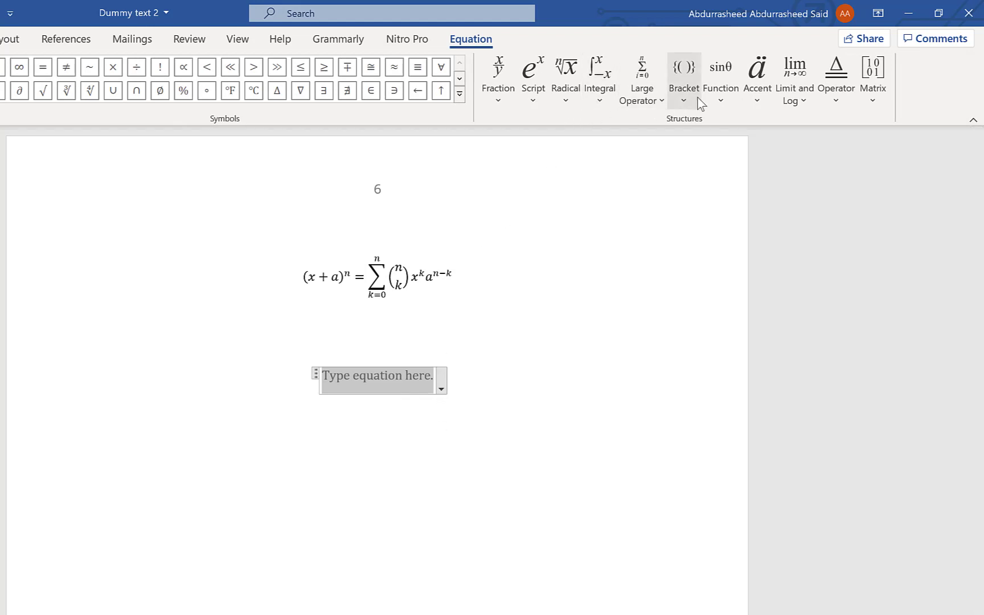
left_click(600, 100)
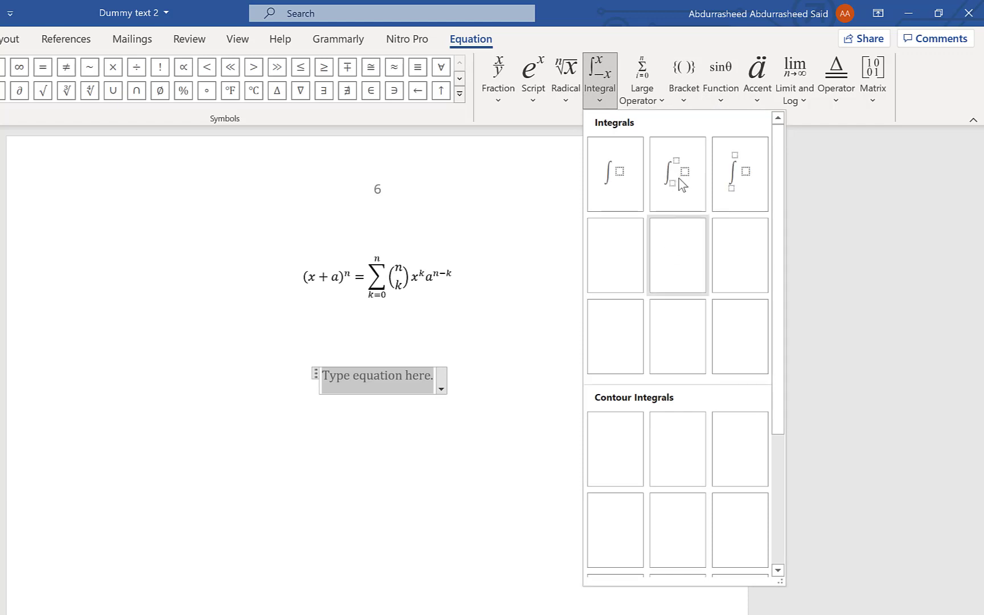
left_click(744, 177)
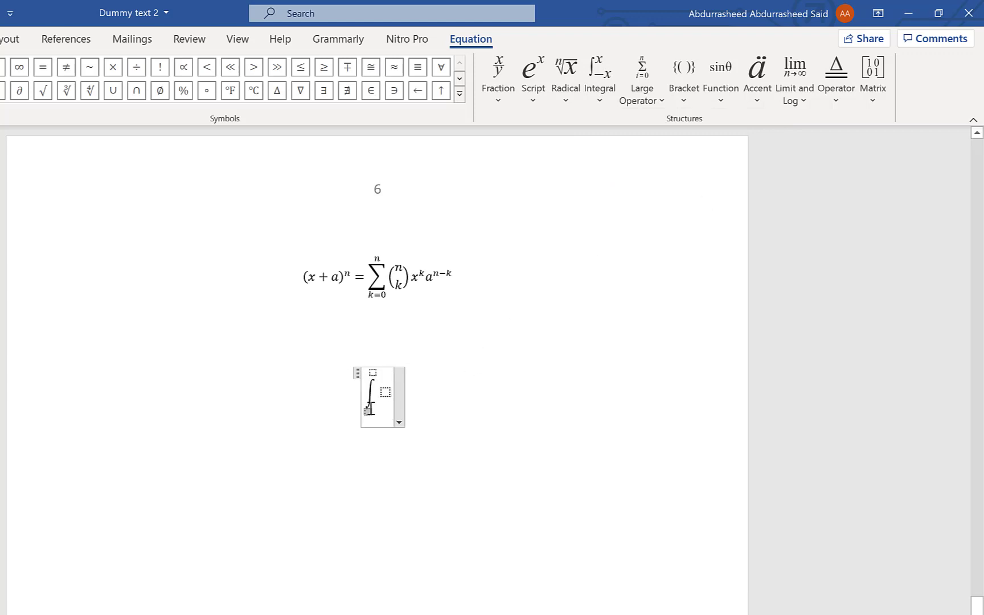
type("0")
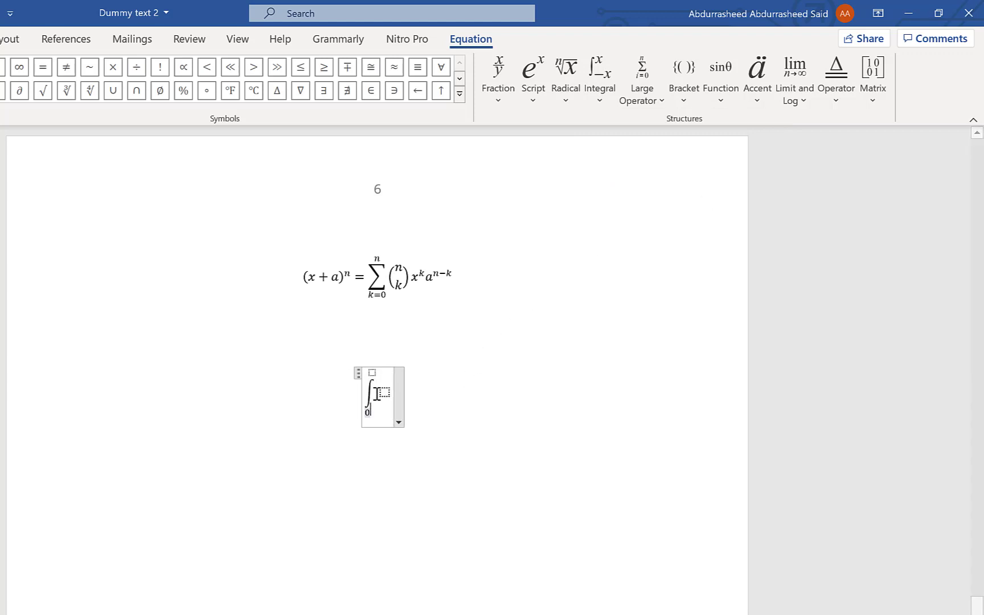
left_click(375, 373)
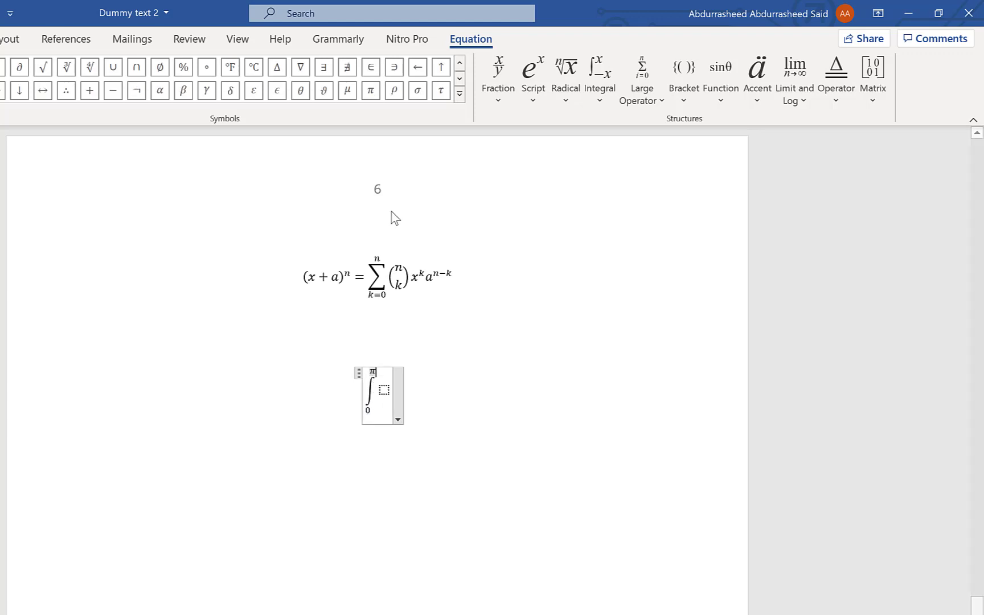
Fill the integrand with x followed by the cosine function of x.
left_click(383, 389)
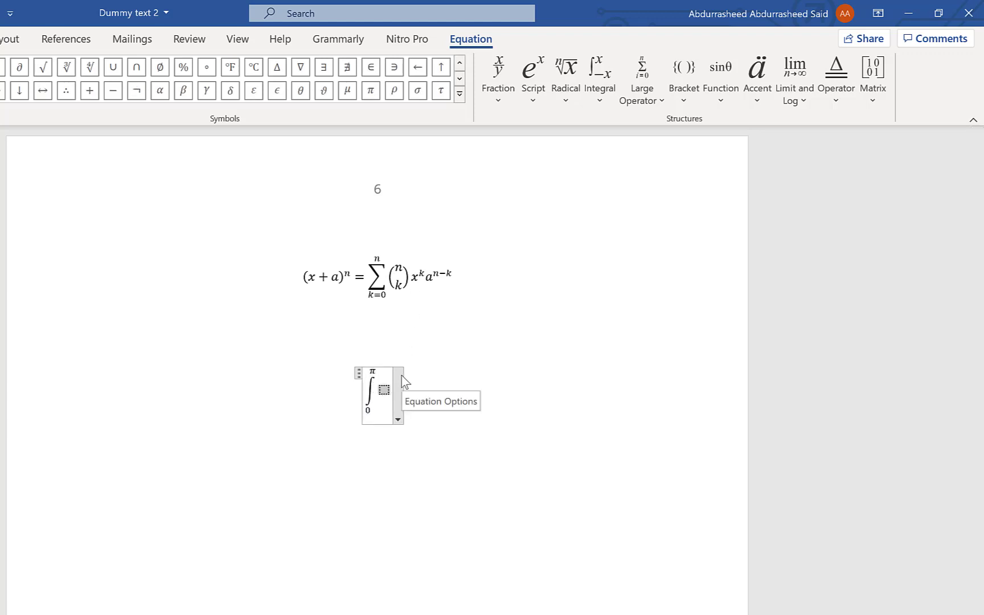
type("x")
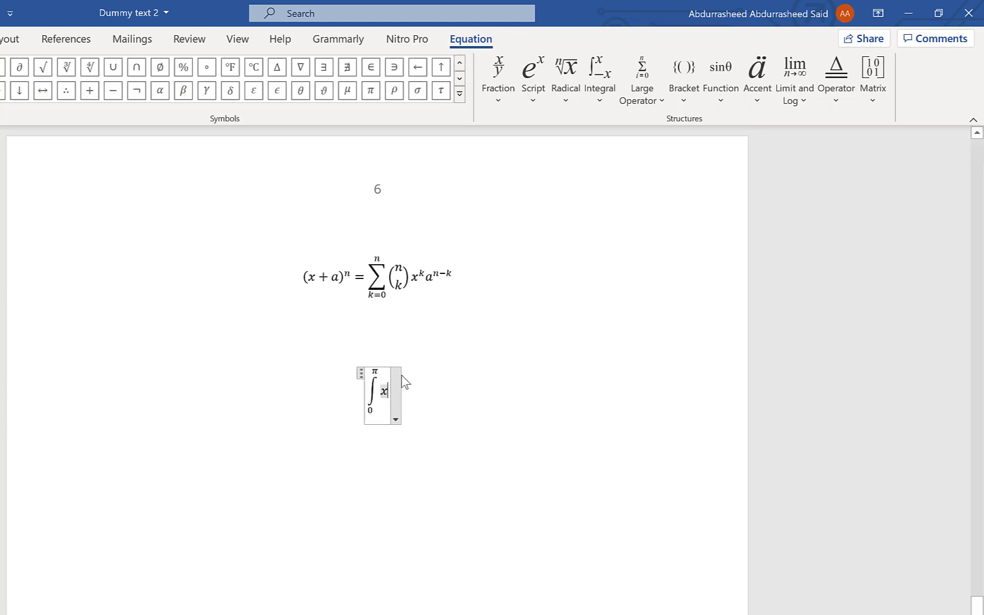
left_click(731, 101)
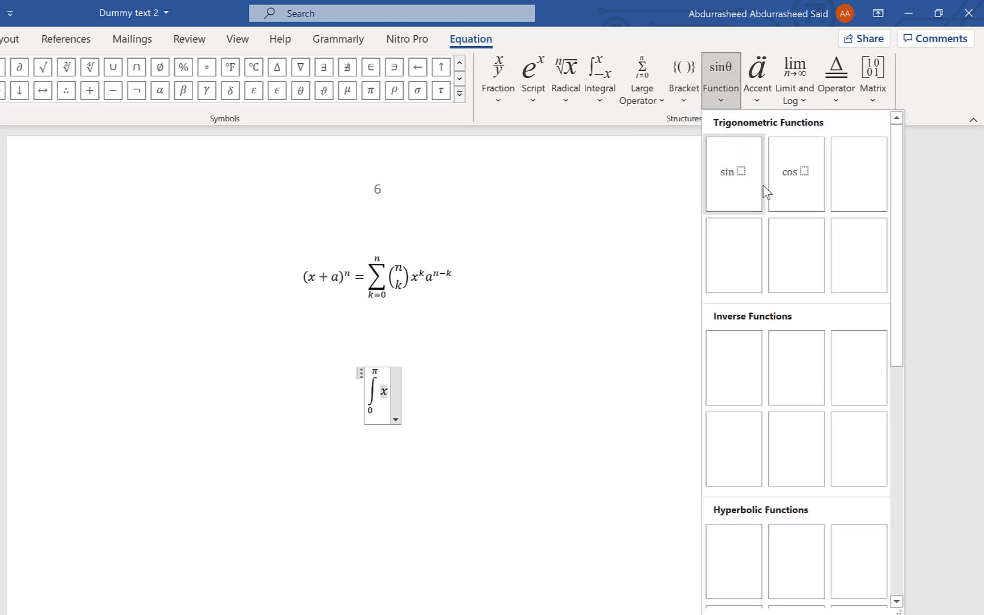
left_click(779, 187)
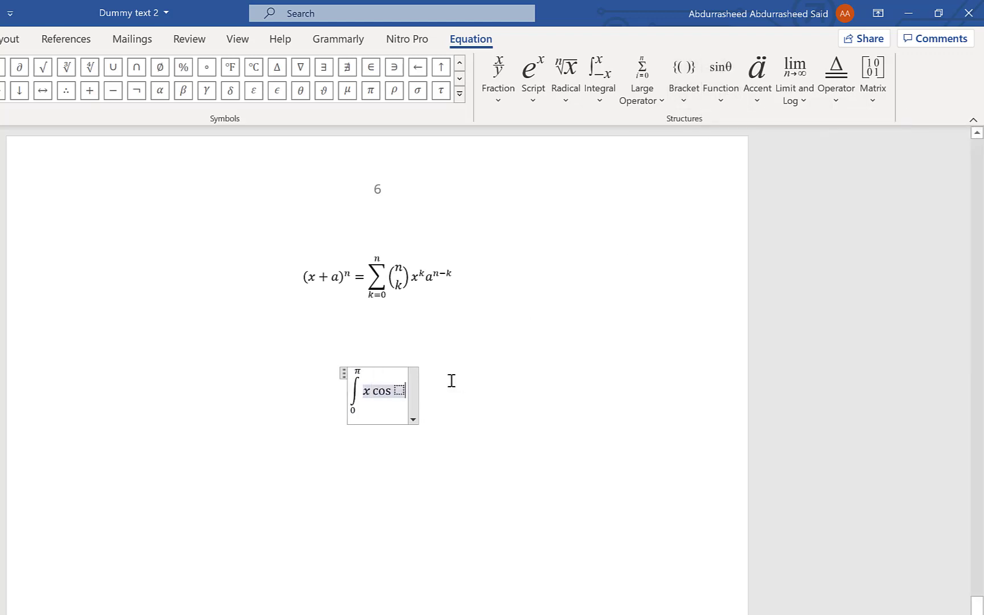
left_click(401, 390)
type("x")
Append the dx differential to the integral of x cos x and leave the equation.
left_click(600, 80)
scroll(678, 398, "down", 10)
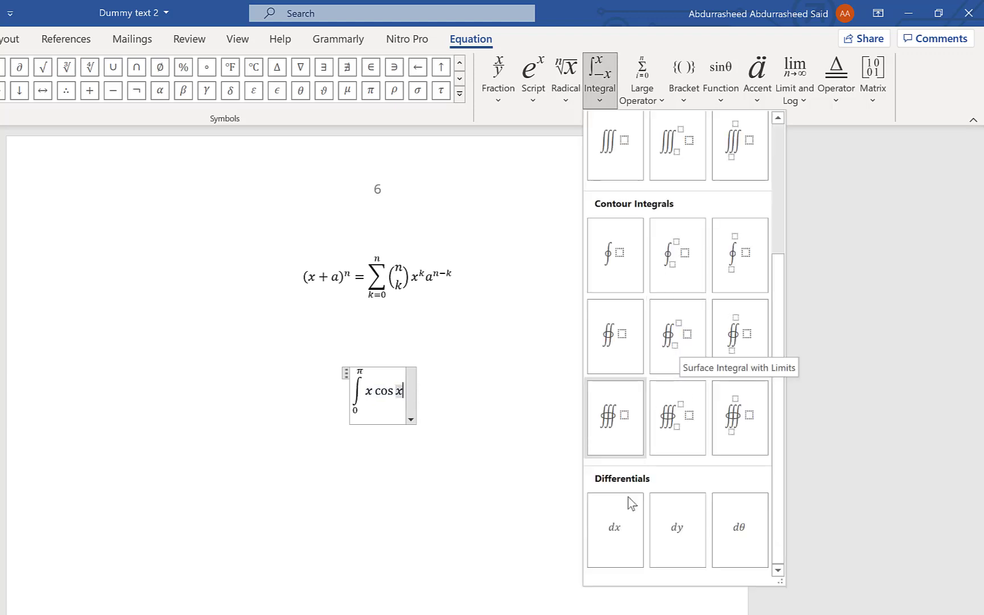
left_click(628, 533)
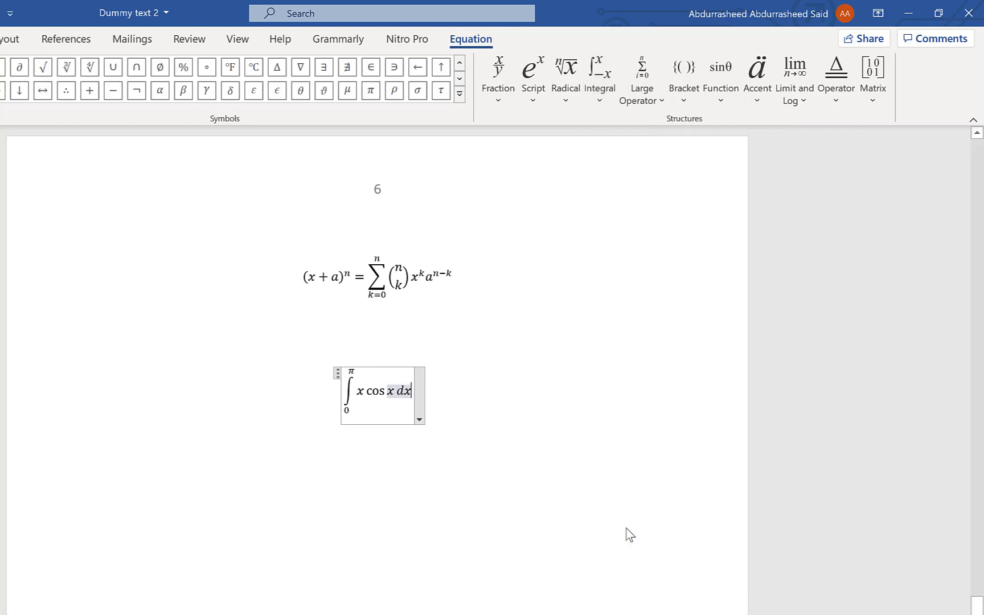
left_click(556, 424)
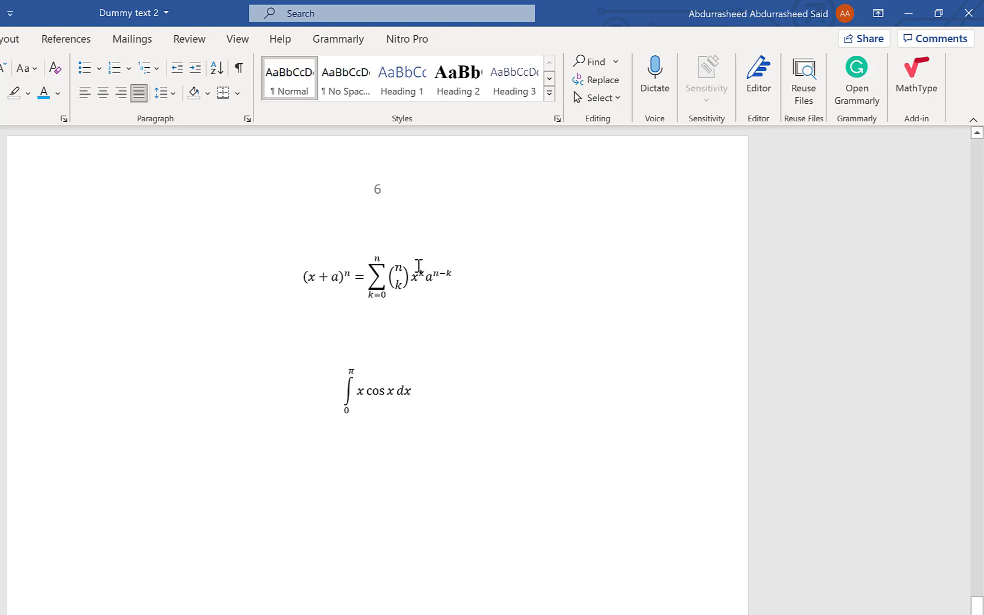
Handwrite x² + y² = z² as an ink equation and insert it on the line below the integral.
left_click(0, 39)
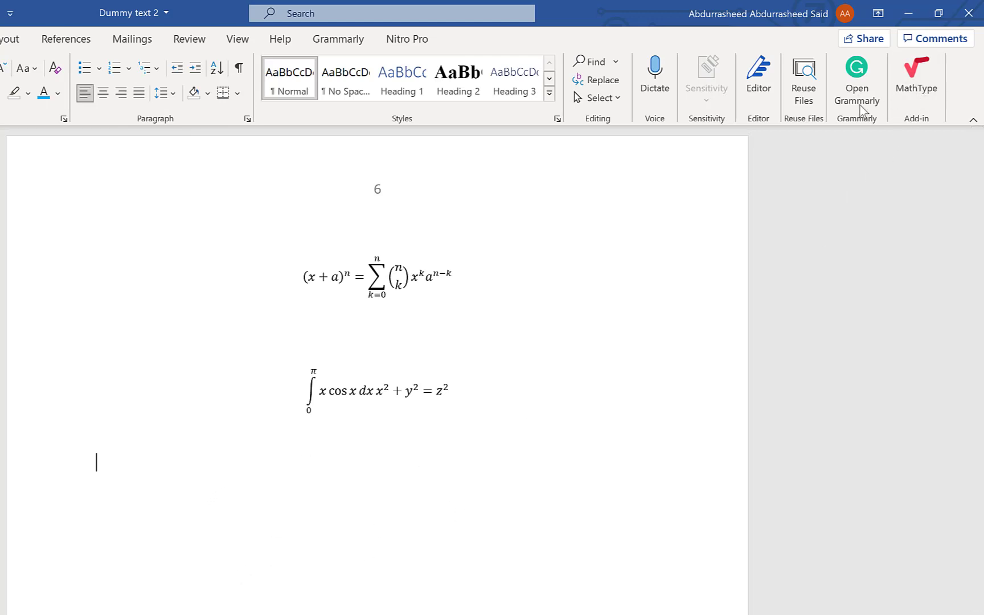
left_click(1, 38)
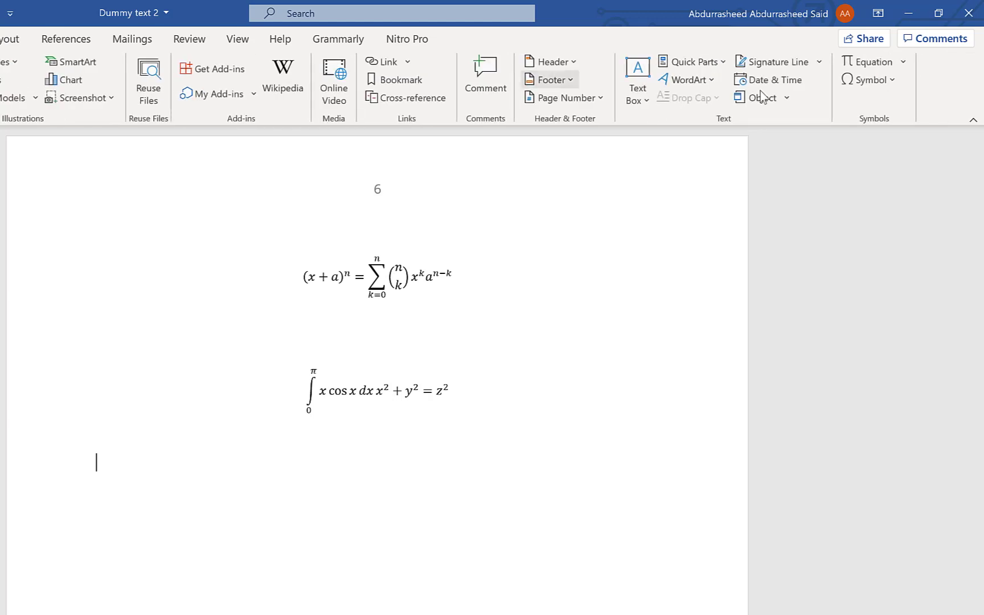
left_click(904, 62)
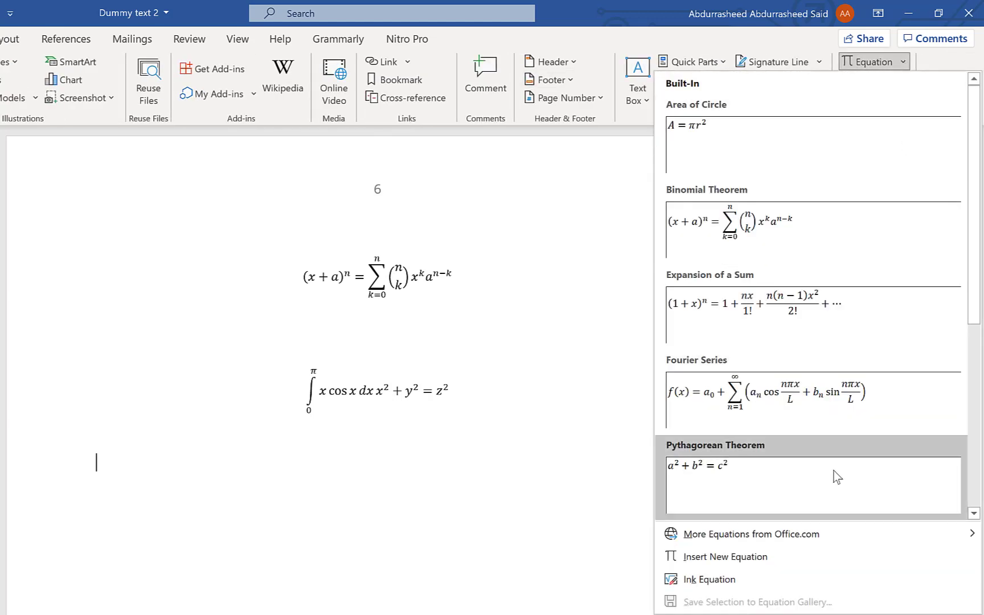
left_click(781, 577)
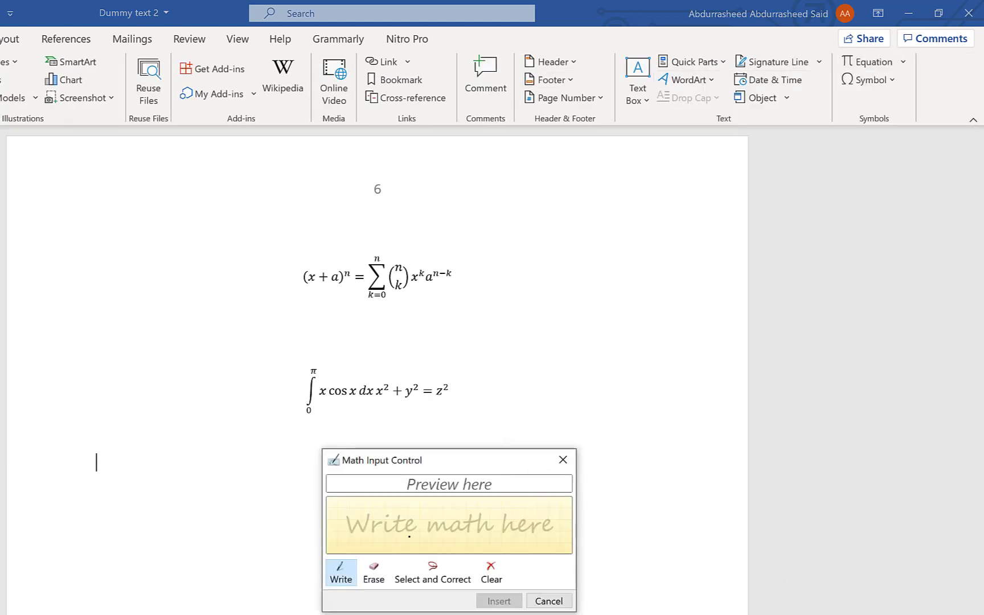
left_click_drag(363, 524, 385, 538)
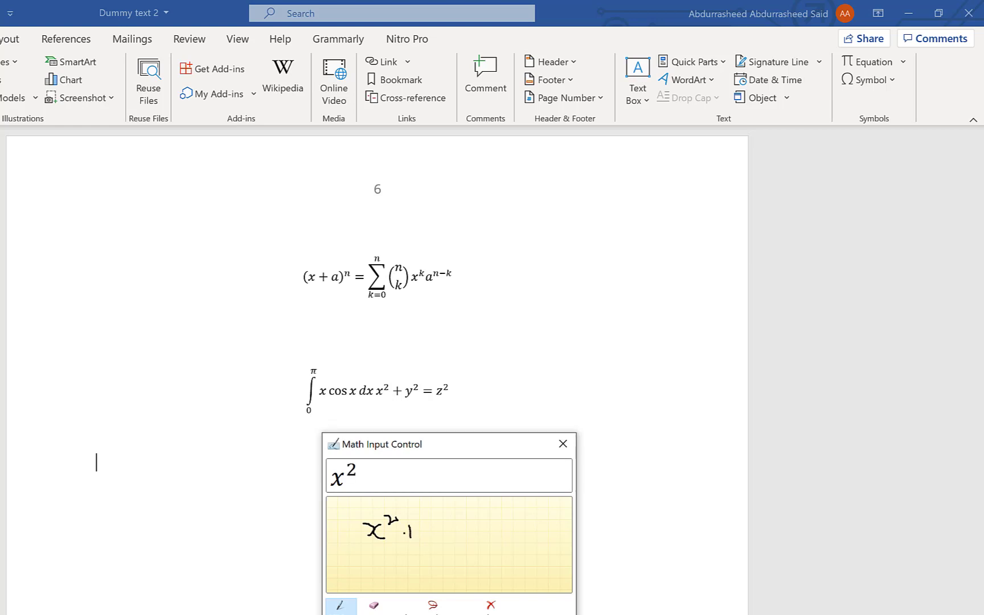
mouse_move(433, 523)
left_mouse_down()
mouse_move(438, 534)
mouse_move(469, 525)
left_mouse_up()
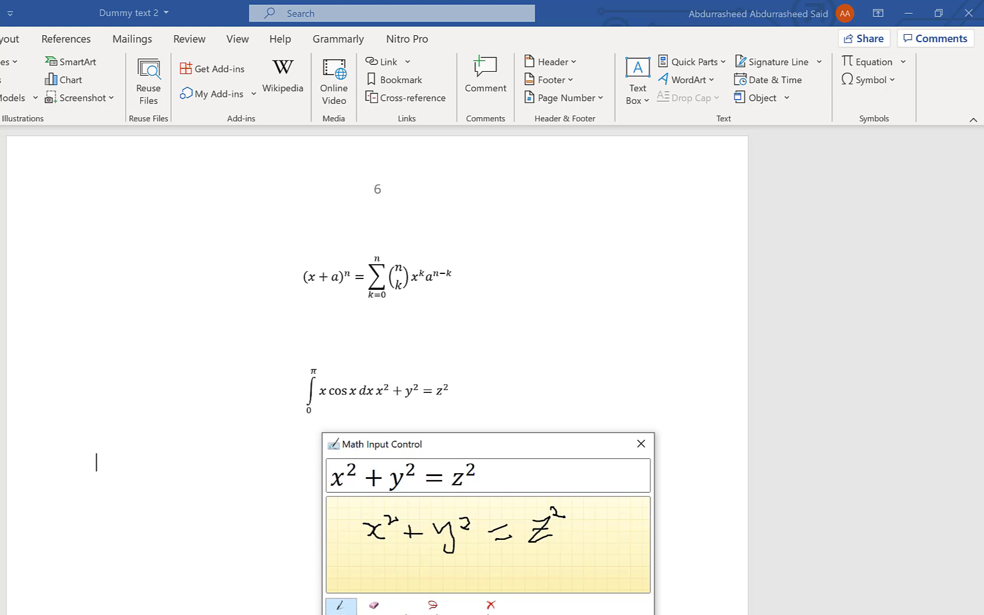
left_click(549, 614)
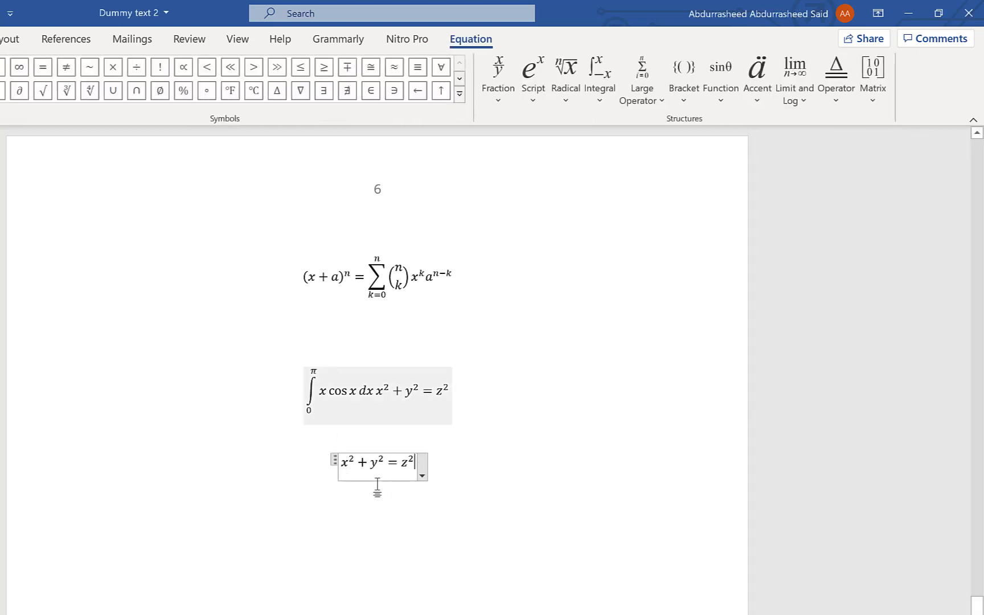
left_click(485, 523)
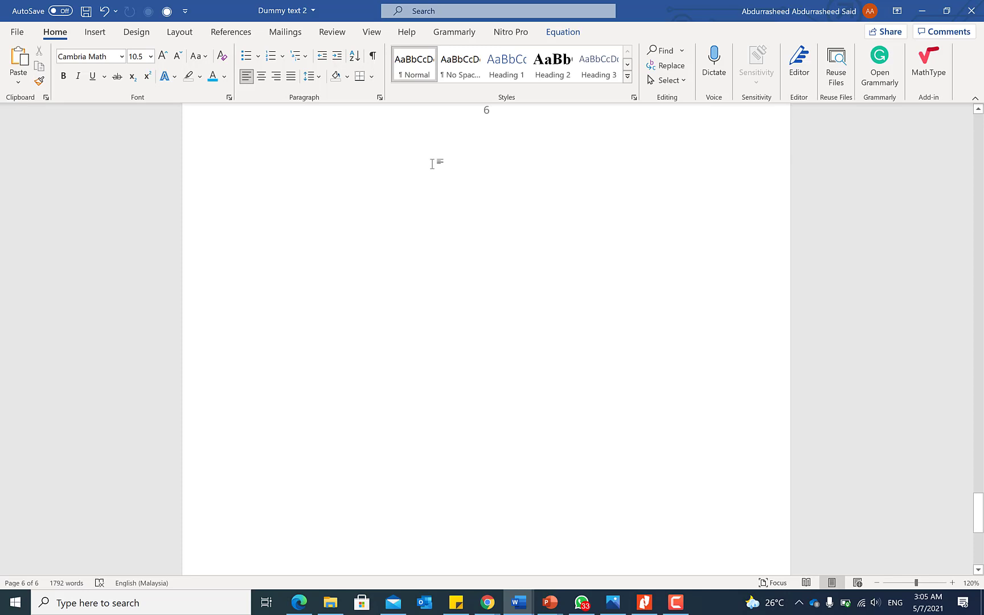
Insert the current date and time on page 6 using the format 5/7/2021 3:05 AM.
left_click(94, 32)
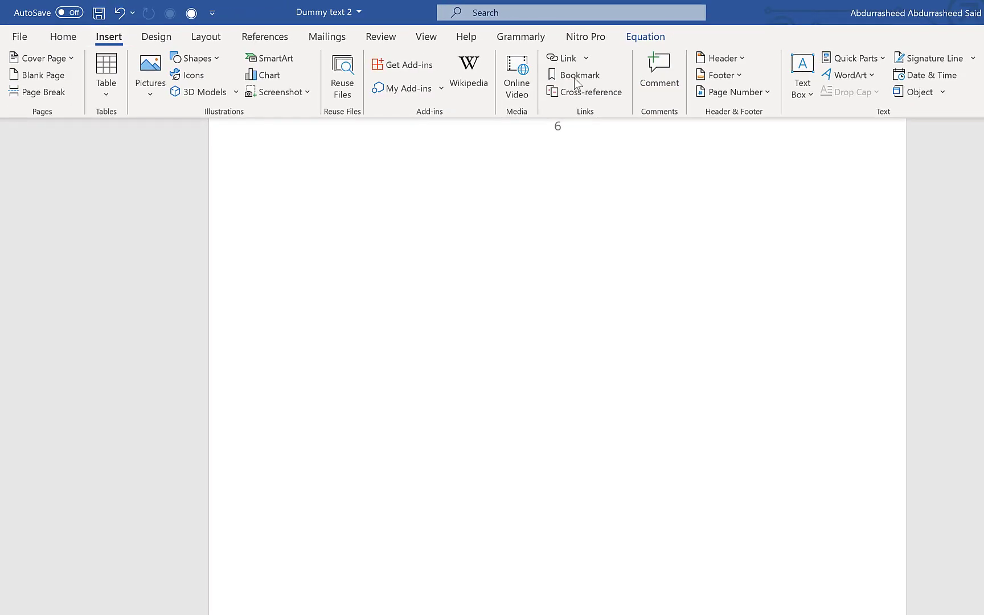
left_click(959, 77)
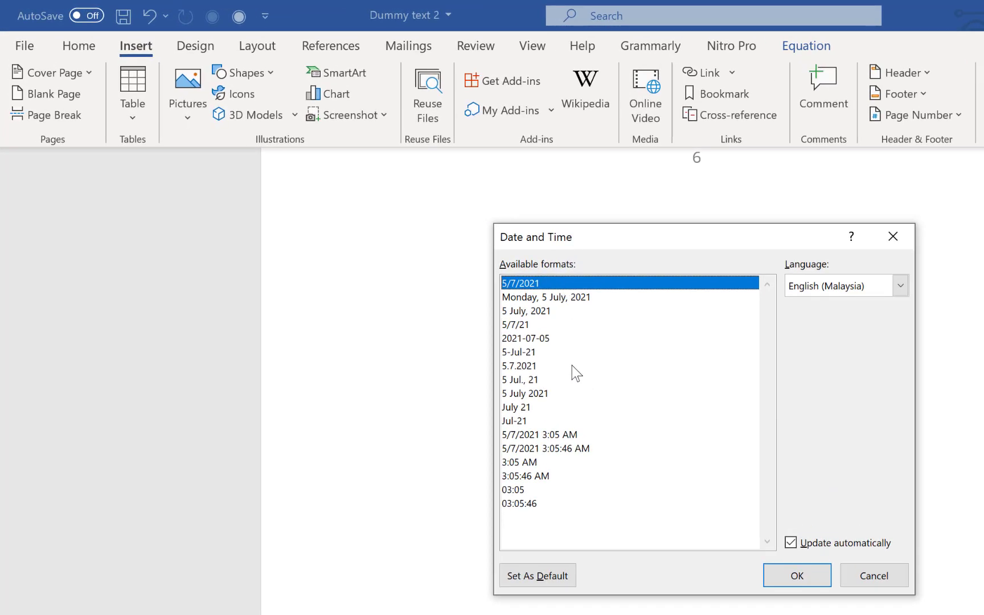
left_click(552, 434)
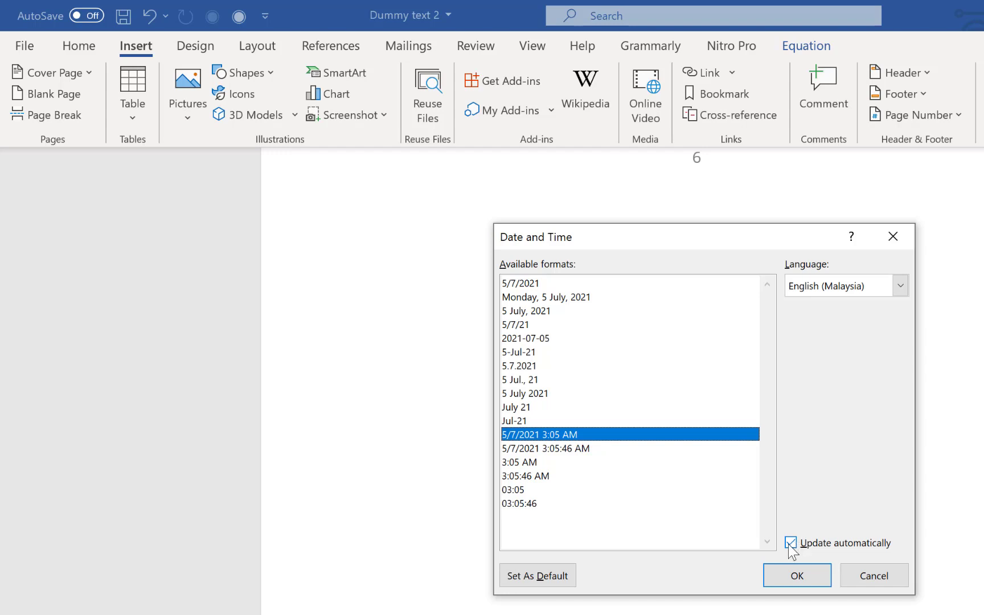
left_click(800, 580)
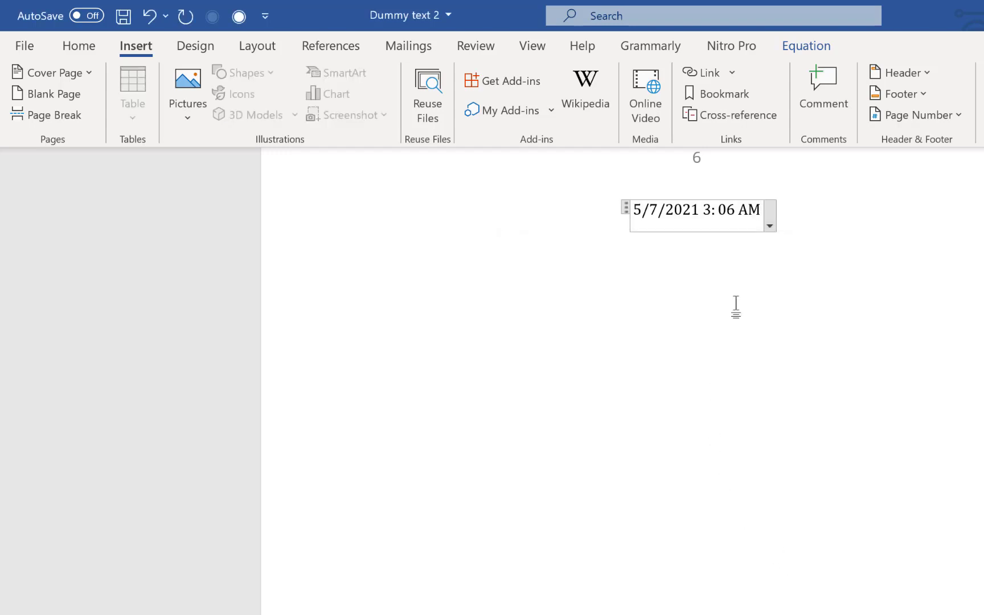
Insert the current date as a field on the line below the date and time.
left_click(735, 309)
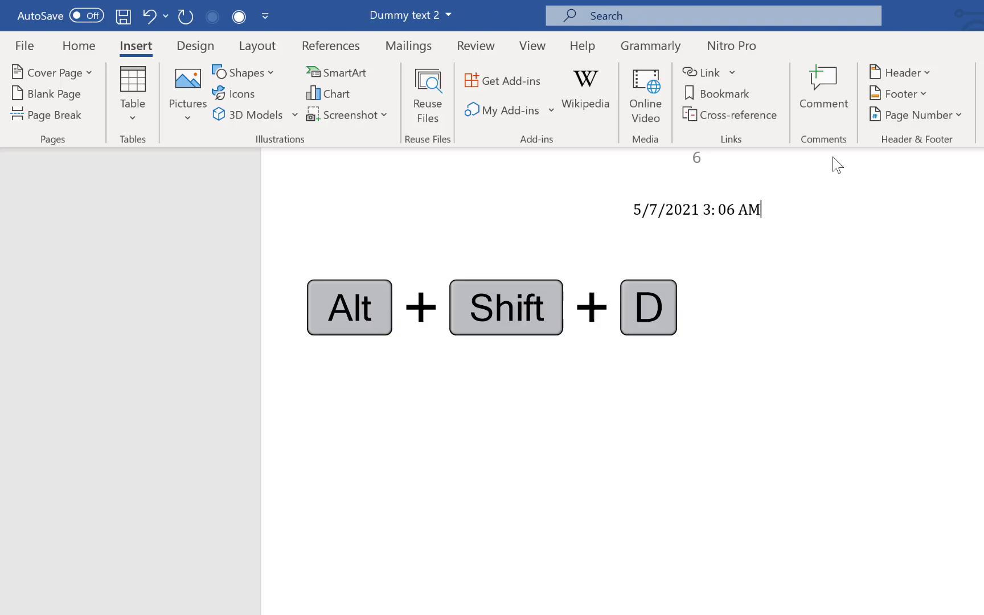
key("Down")
key("alt+shift+d")
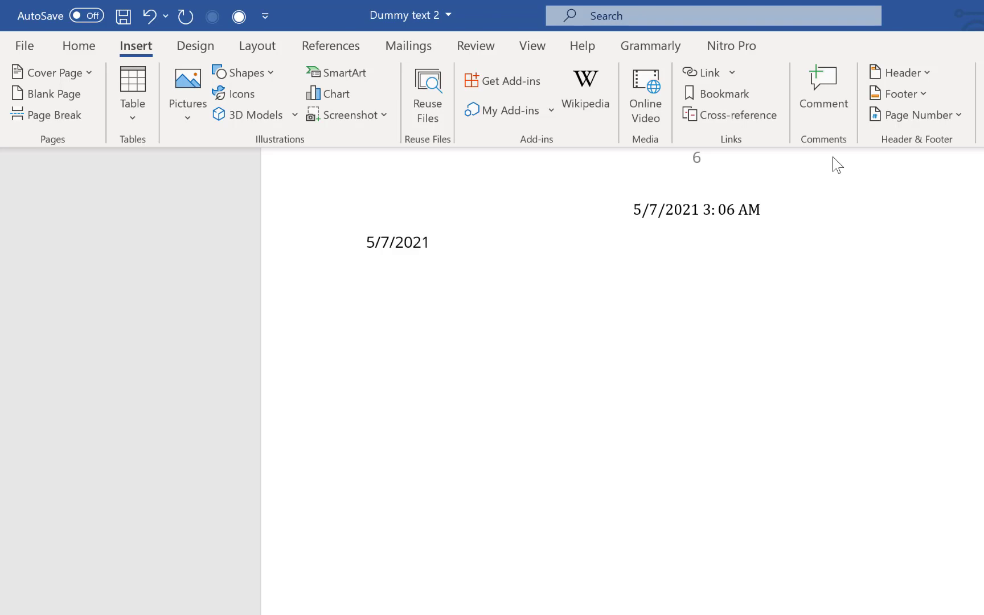